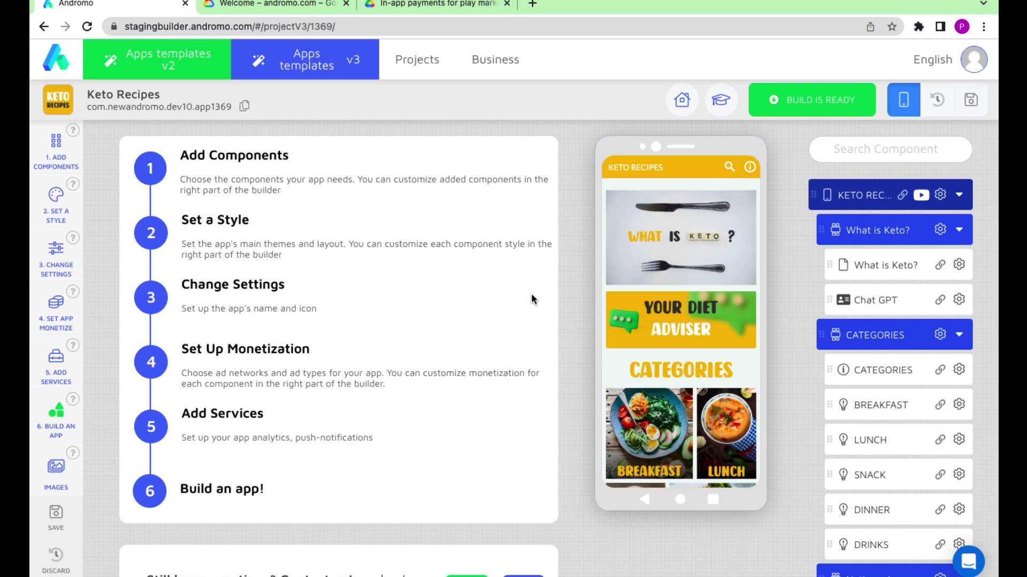
# - Check the Chat GPT component's OpenAI API key, then return the preview to the app's home screen
pyautogui.click(841, 300)
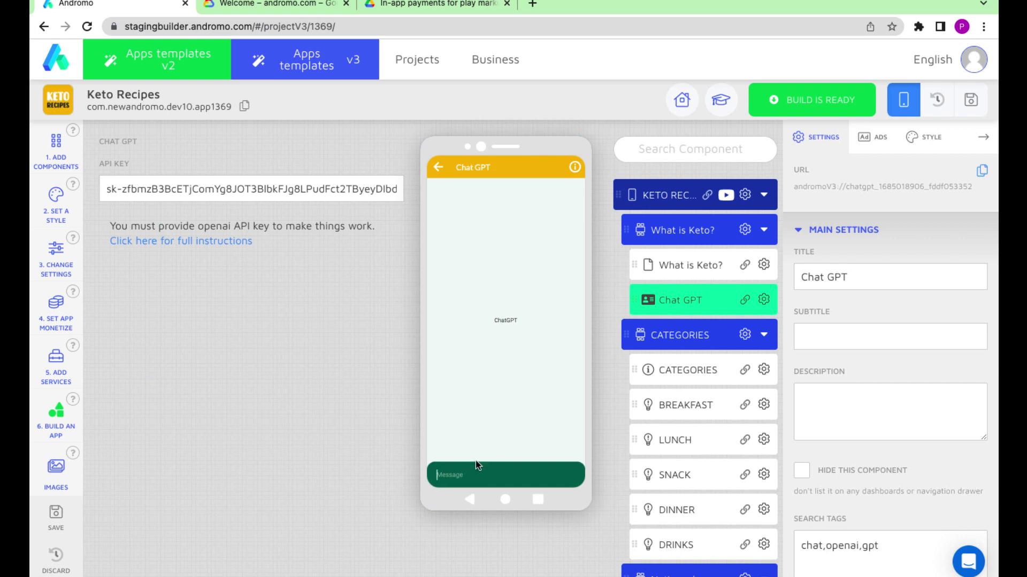
pyautogui.click(437, 168)
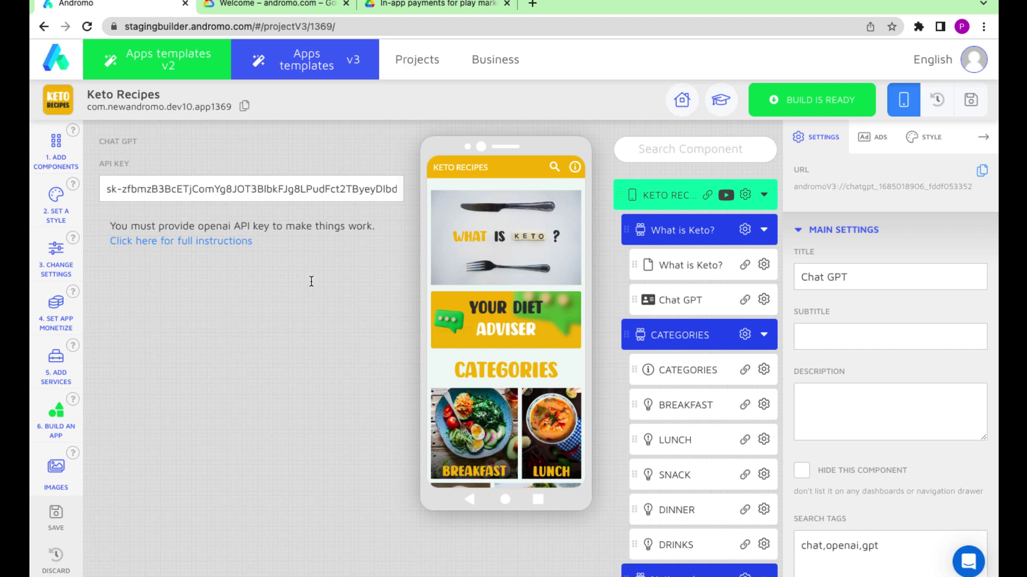
# - In Google Cloud Console, start a new project from the andromo.com organization's project list
pyautogui.click(293, 4)
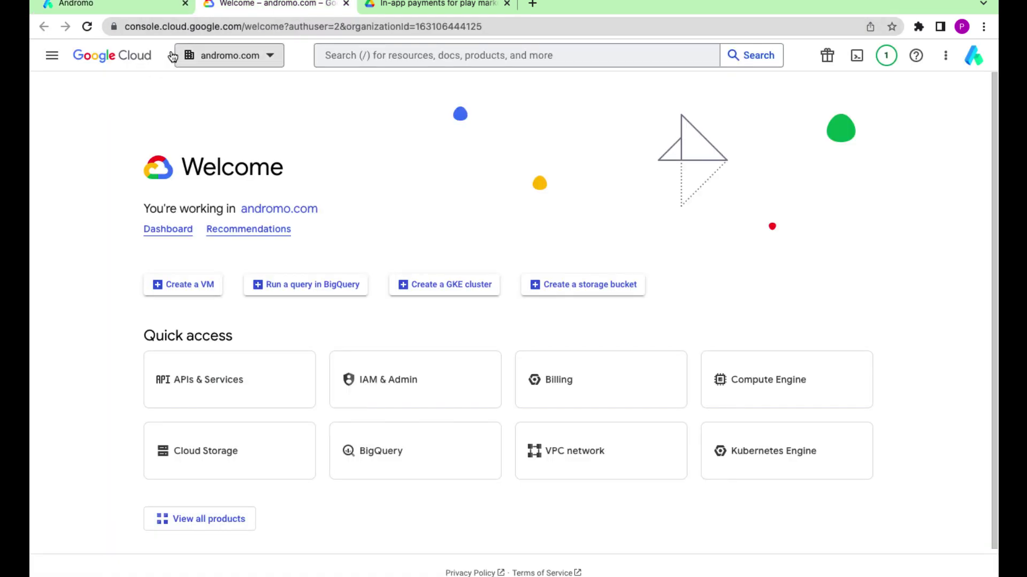
pyautogui.moveTo(239, 29); pyautogui.dragTo(114, 31)
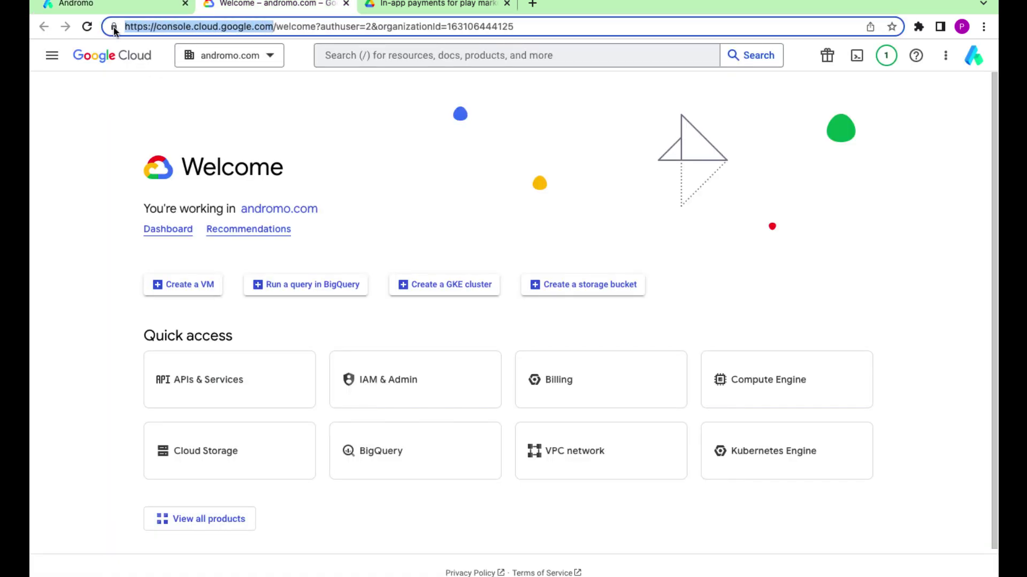
pyautogui.click(330, 156)
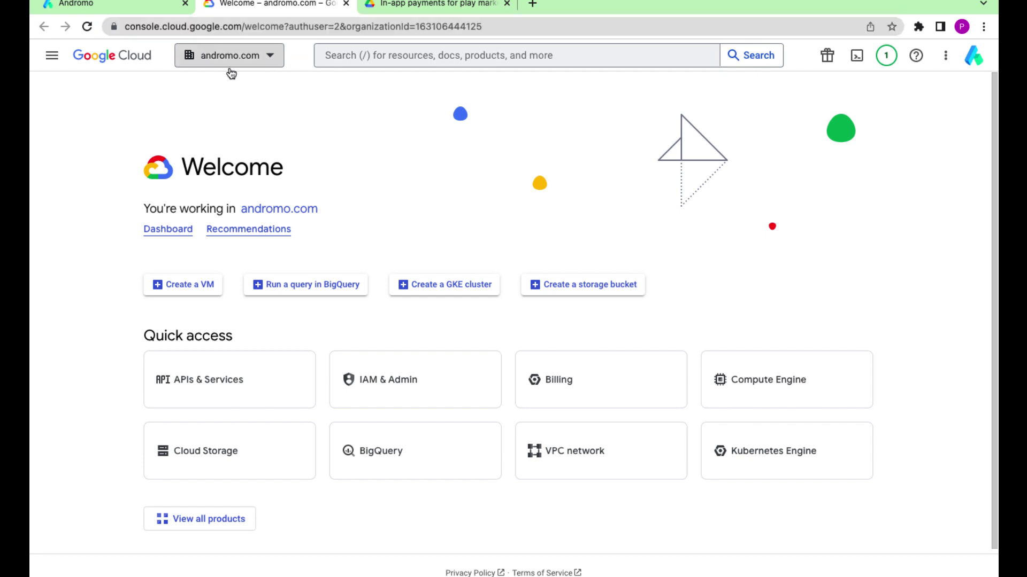
pyautogui.click(274, 59)
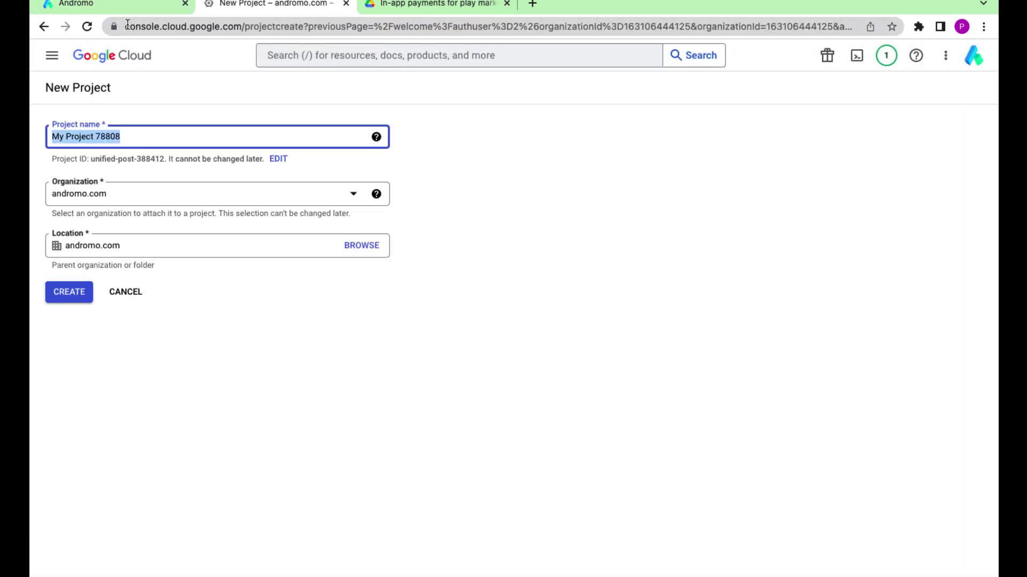
# - Name the project 'Keto Recipes with ChatGPT', create it, and confirm it in notifications
pyautogui.click(128, 7)
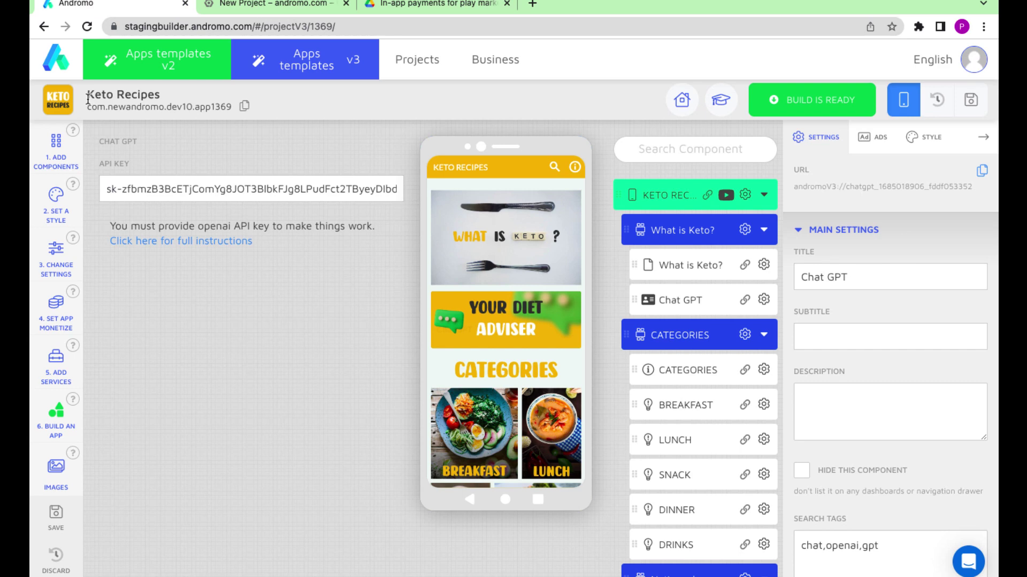
pyautogui.moveTo(88, 99); pyautogui.dragTo(158, 99)
pyautogui.hotkey('ctrl', 'c')
pyautogui.hotkey('ctrl', 'Tab')
pyautogui.hotkey('ctrl', 'v')
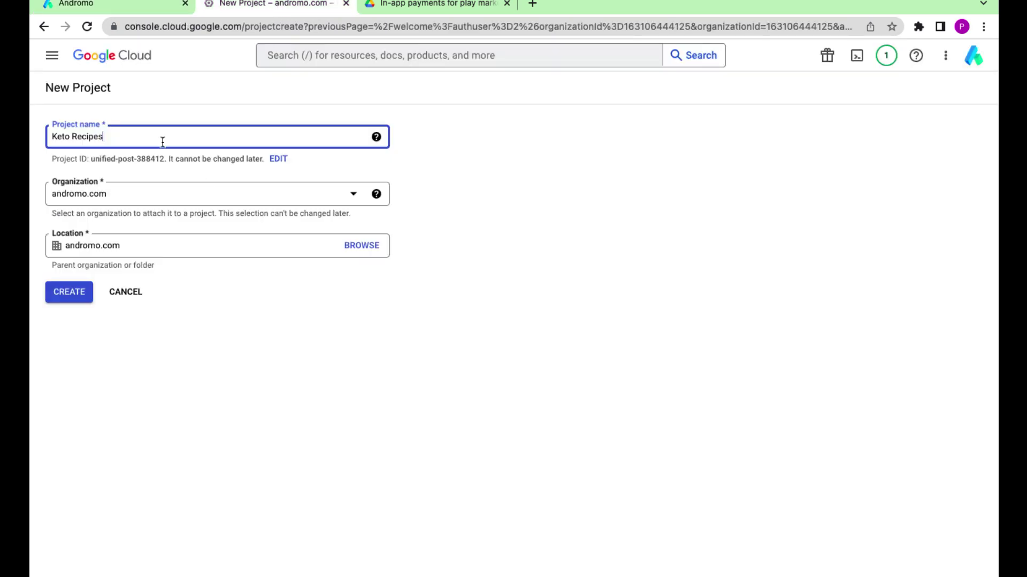
pyautogui.write('with ChatGPT')
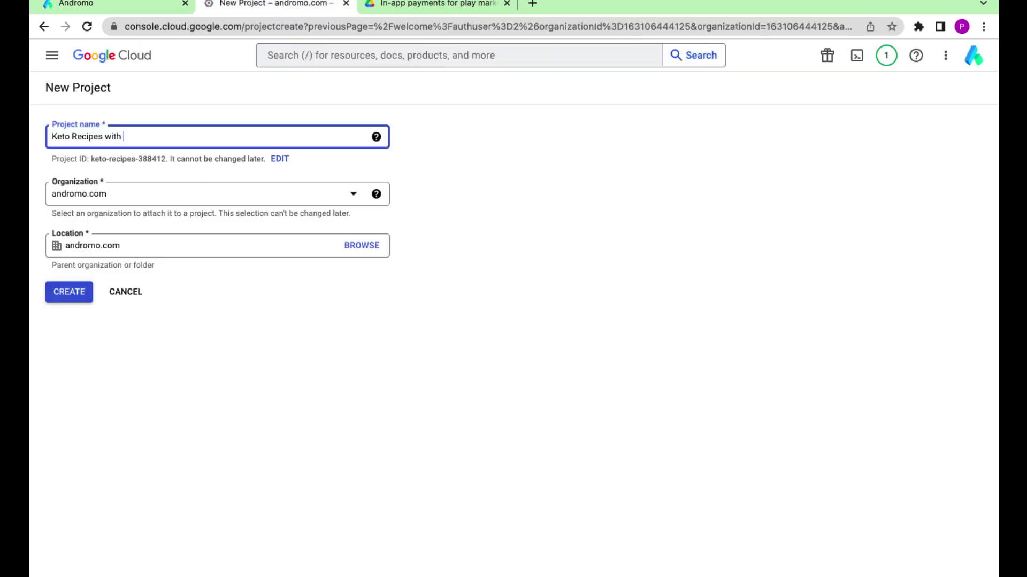
pyautogui.click(51, 297)
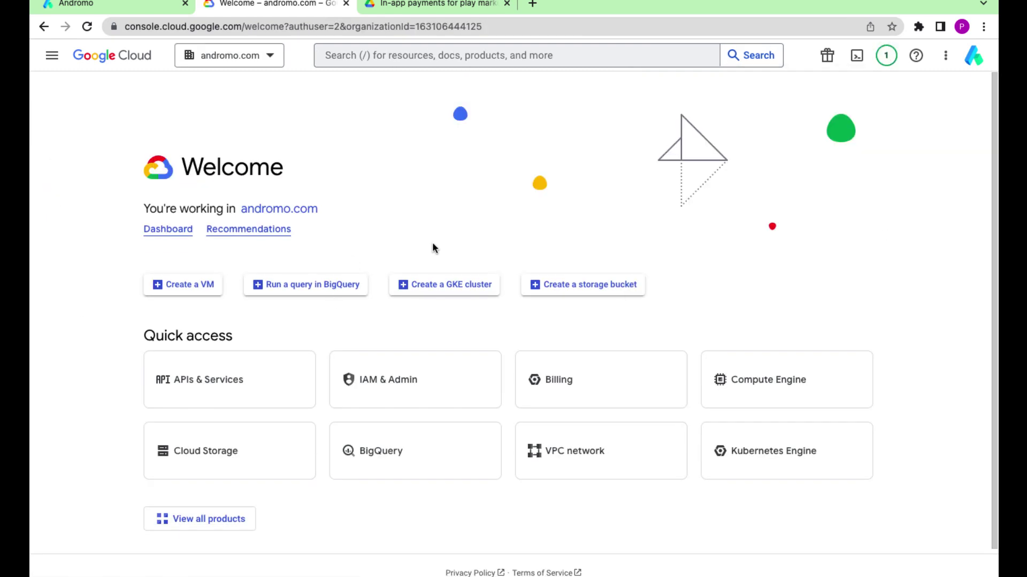
pyautogui.click(886, 55)
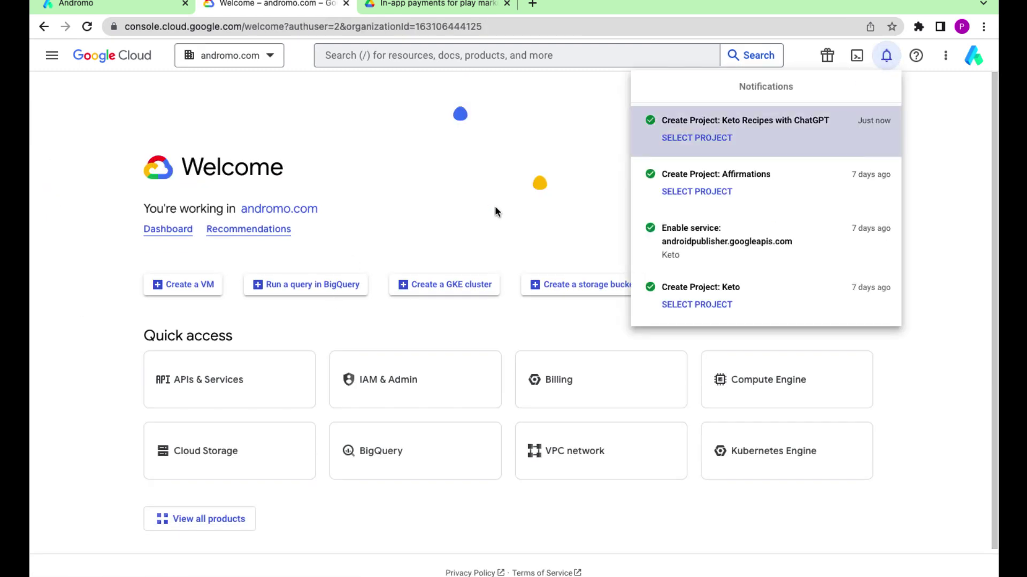
# - Switch to the Keto Recipes with ChatGPT project and go to IAM & Admin > Service Accounts
pyautogui.click(682, 139)
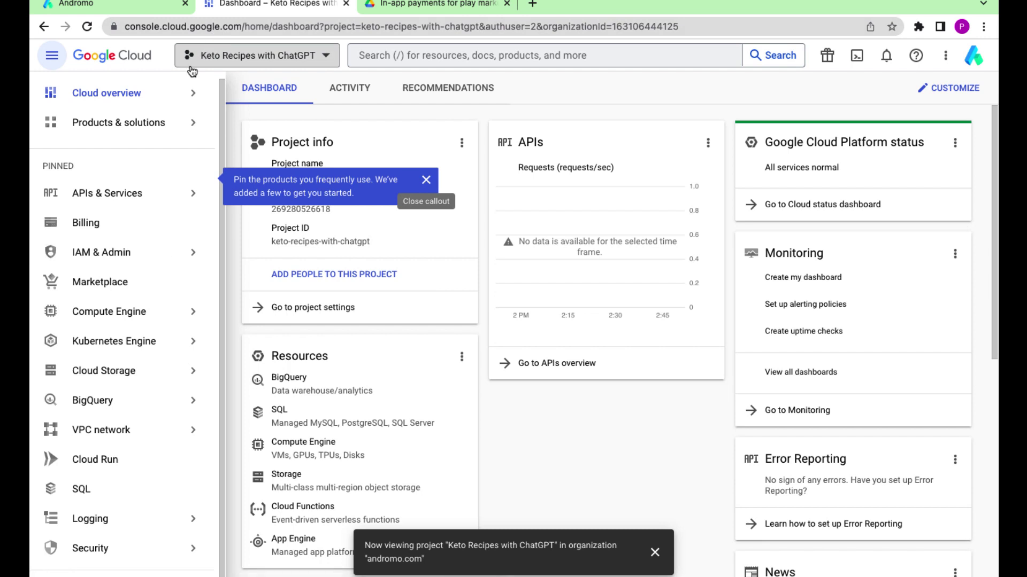
pyautogui.moveTo(107, 257)
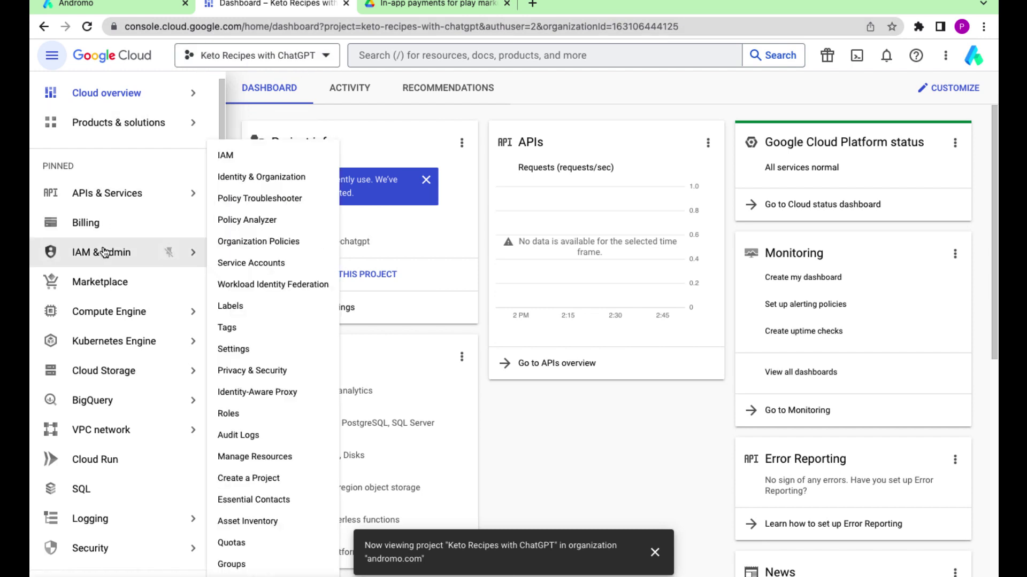
pyautogui.click(246, 263)
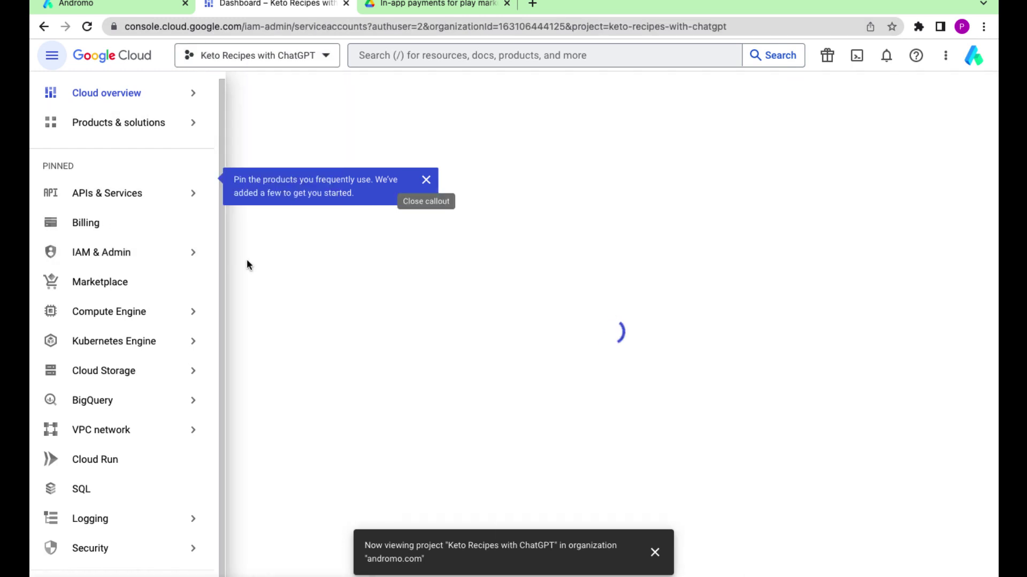
pyautogui.click(426, 181)
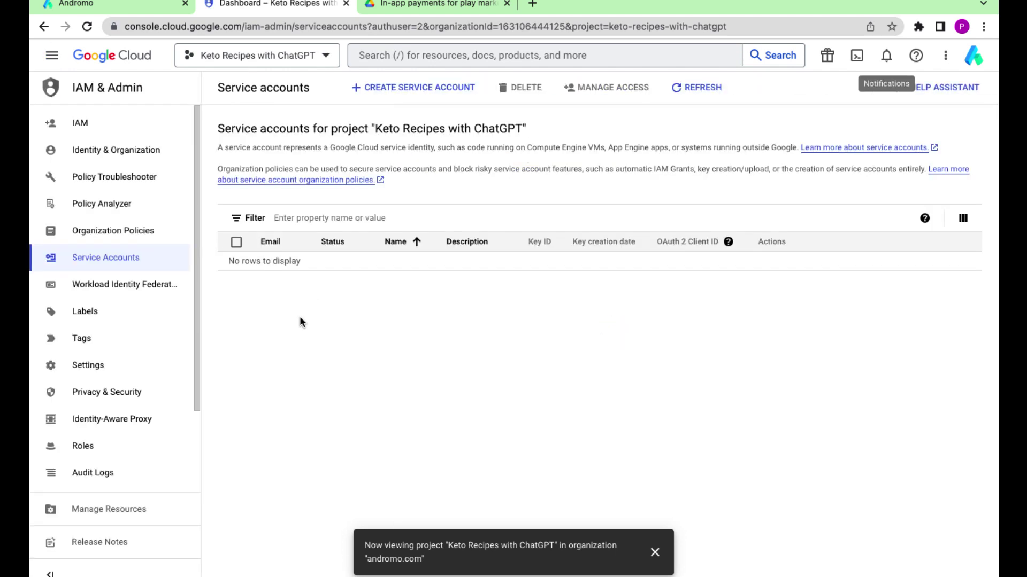
# - Create a new service account named 'Keto Recipes chatgpt'
pyautogui.click(420, 92)
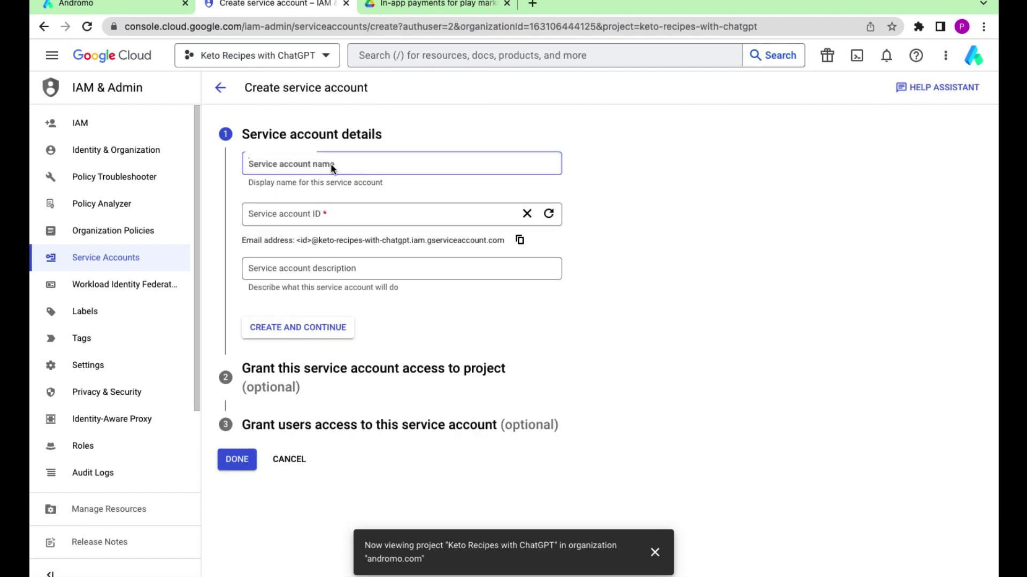
pyautogui.click(331, 165)
pyautogui.write('Keto Recipes')
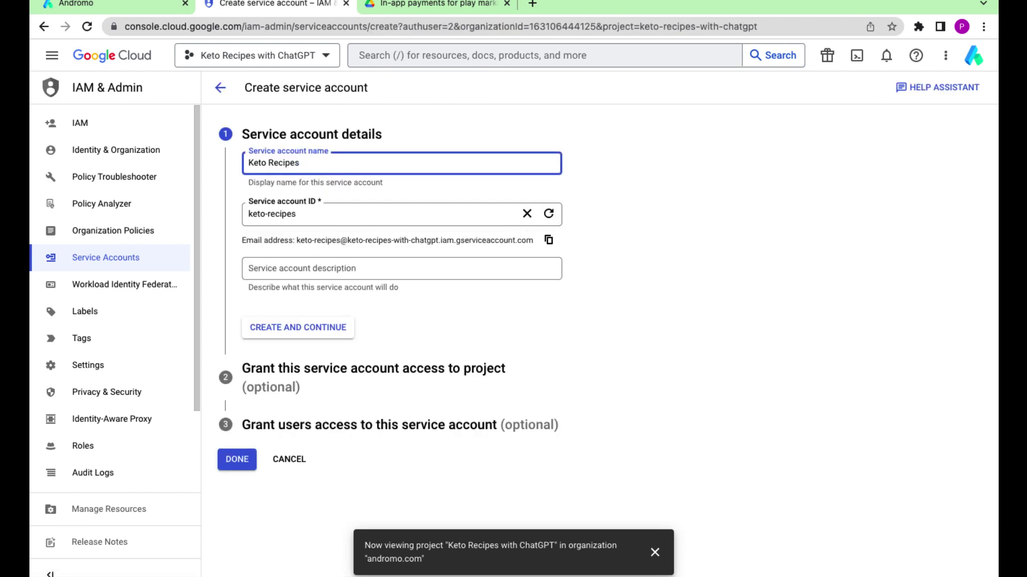
pyautogui.write(' chatgpt')
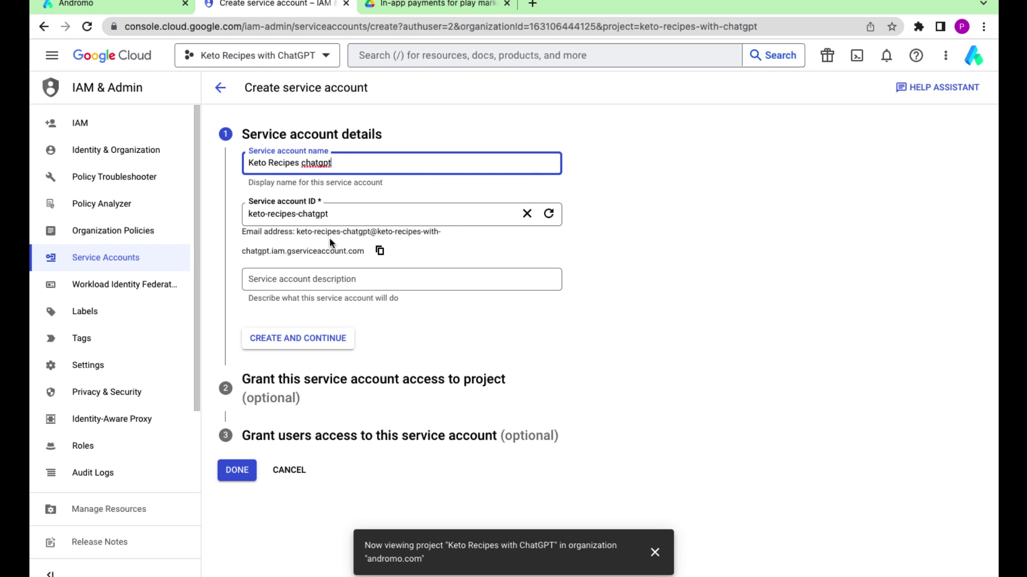
pyautogui.click(309, 345)
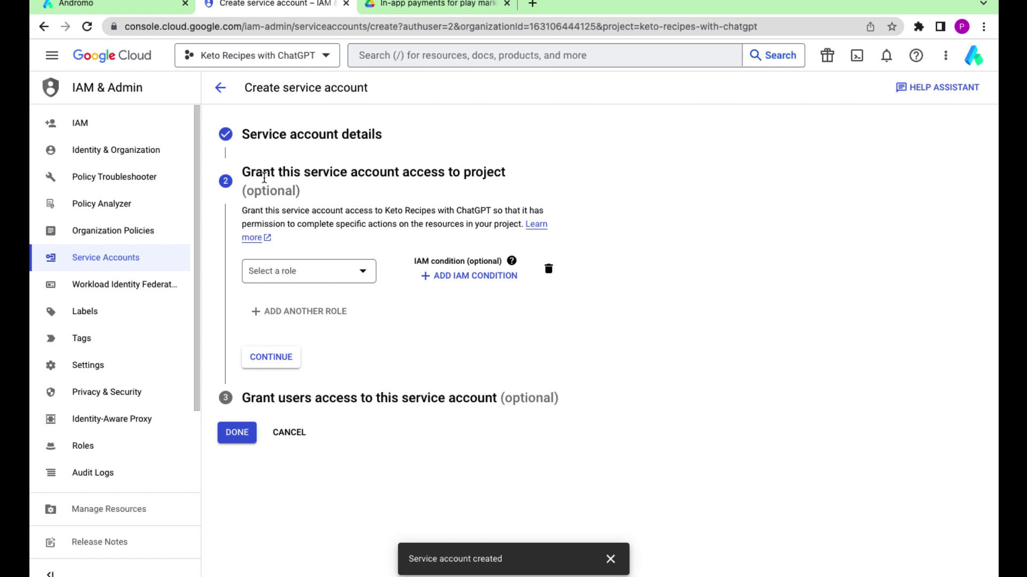
# - Grant the service account the Pub/Sub Admin role and finish creating it
pyautogui.click(347, 273)
pyautogui.scroll(-15, 315, 378)
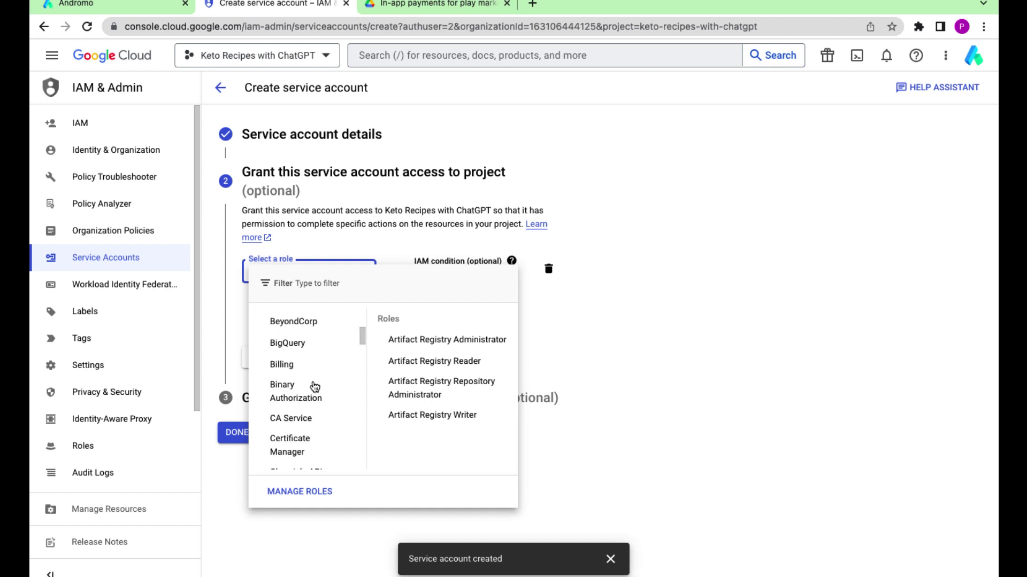
pyautogui.scroll(-15, 315, 385)
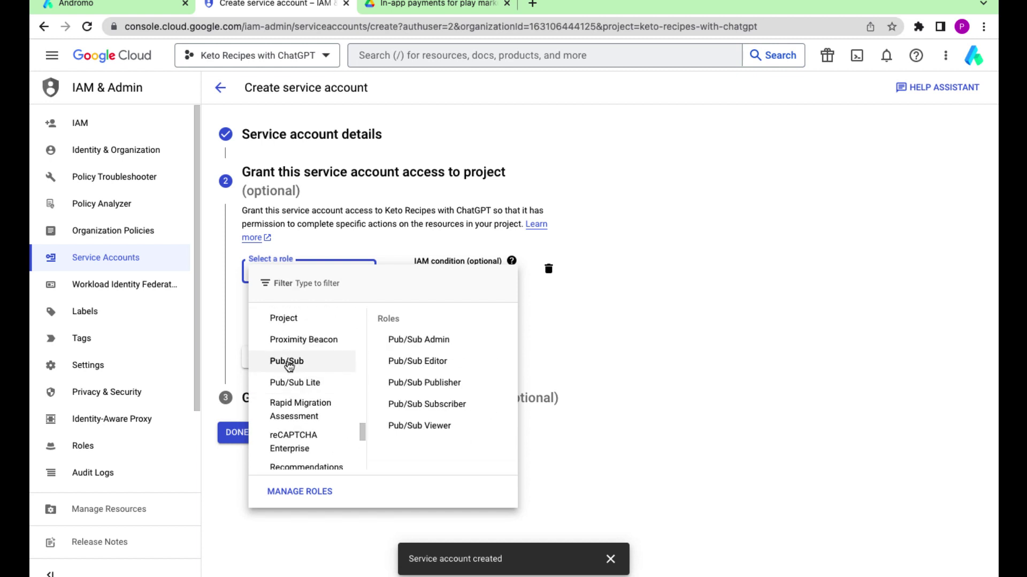
pyautogui.click(429, 340)
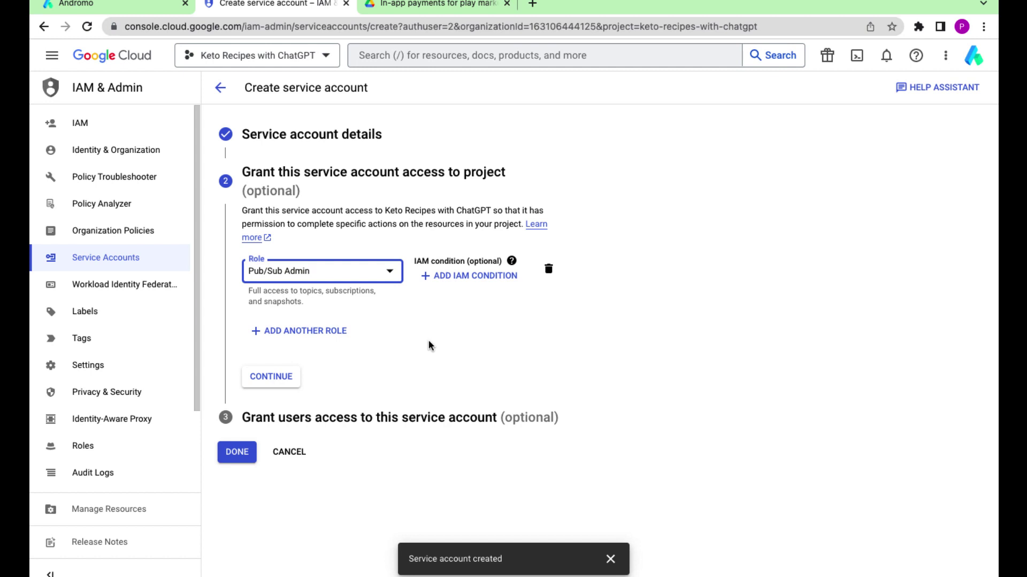
pyautogui.click(294, 376)
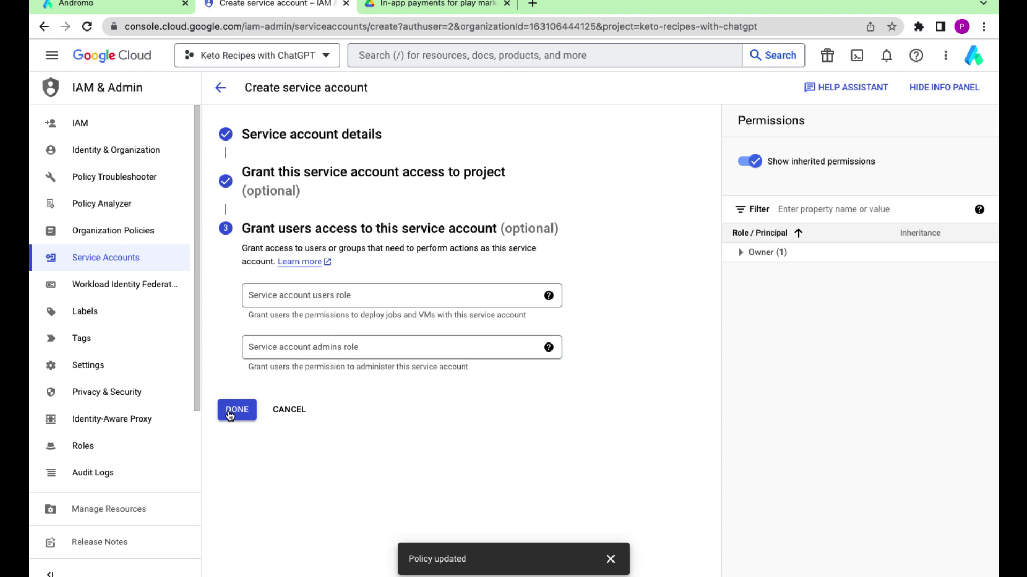
pyautogui.click(231, 411)
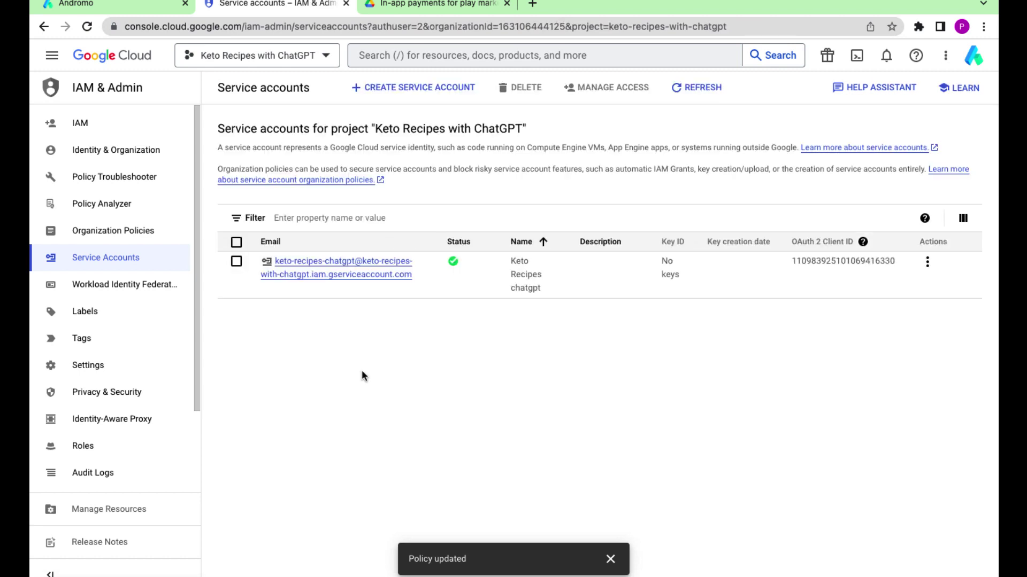
# - Add a new JSON private key to the Keto Recipes chatgpt service account and download it
pyautogui.click(367, 274)
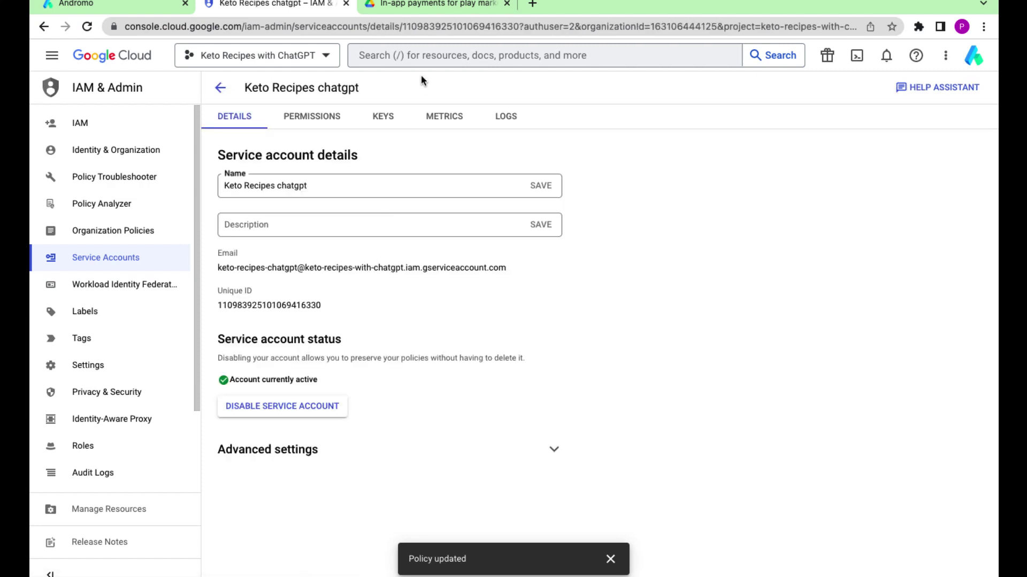
pyautogui.click(381, 116)
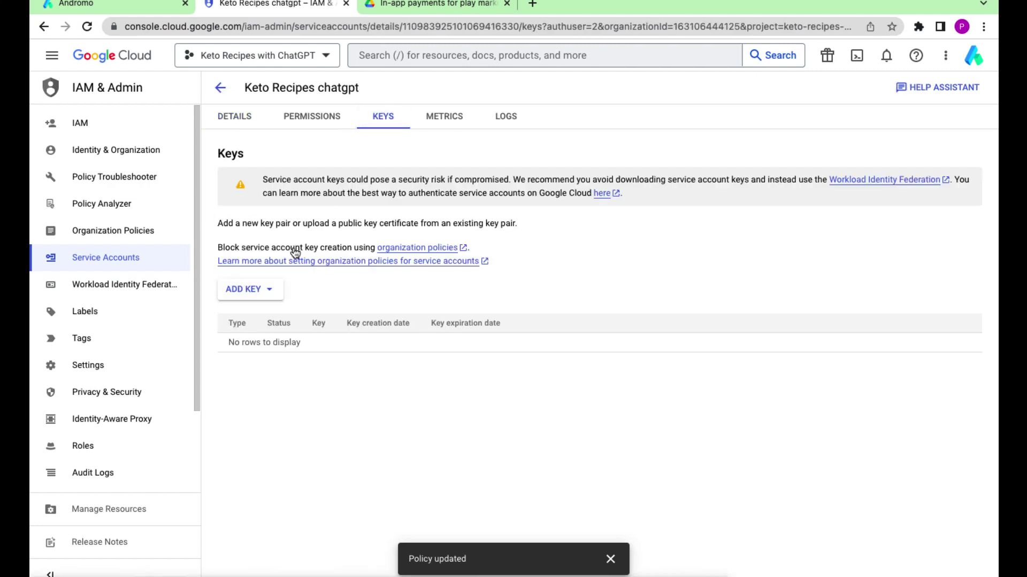
pyautogui.click(278, 293)
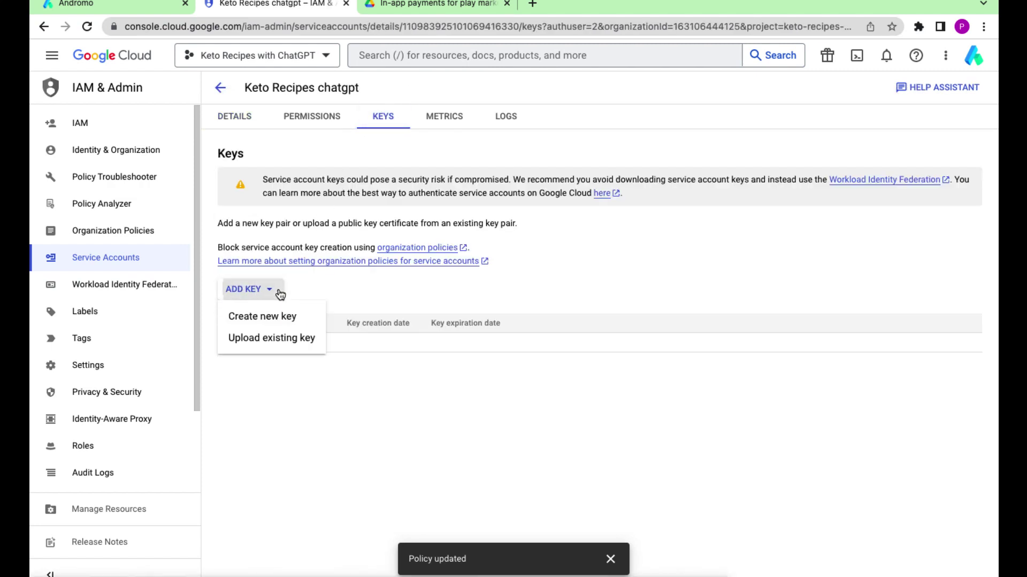
pyautogui.click(259, 316)
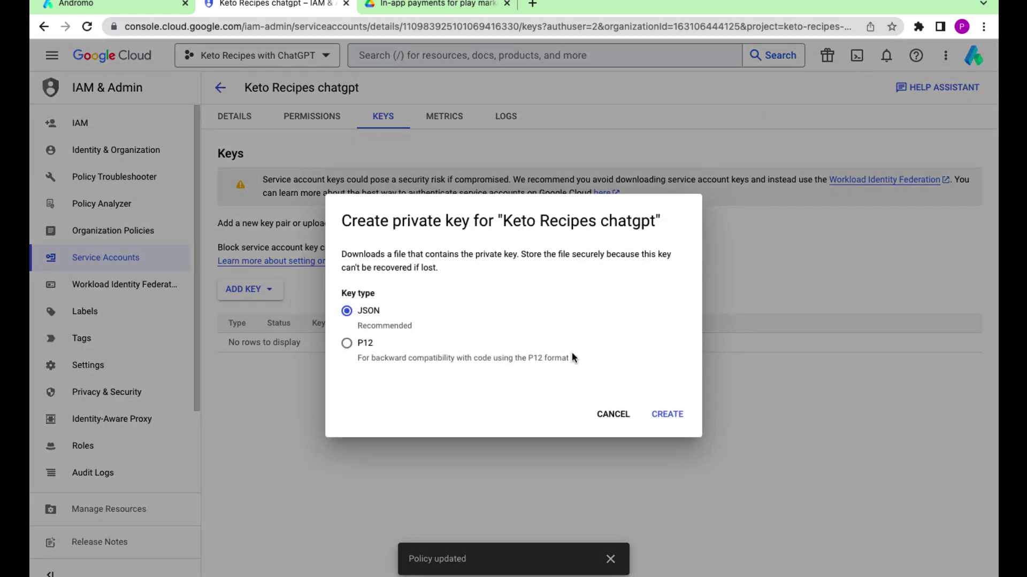
pyautogui.click(658, 413)
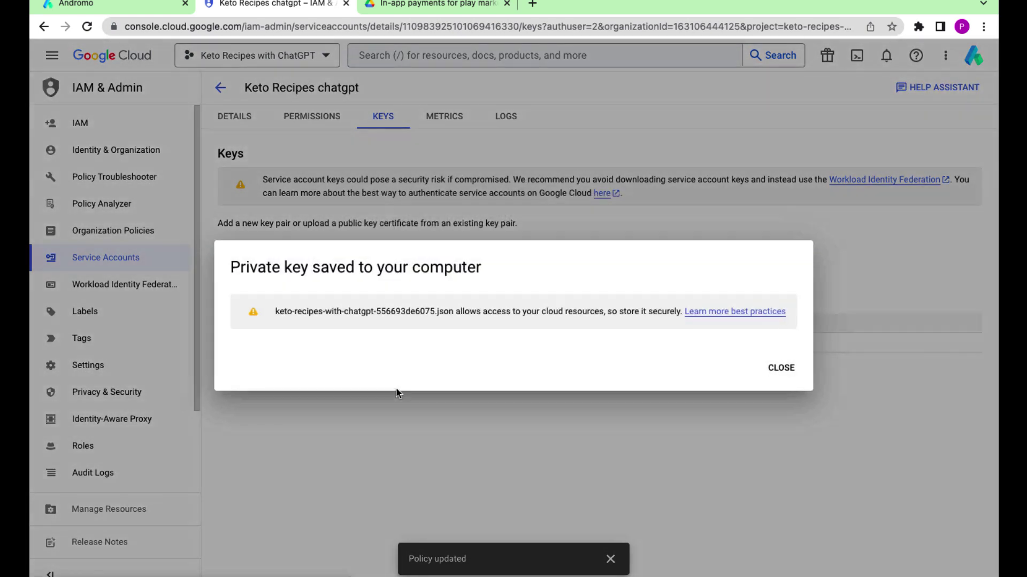
pyautogui.click(781, 368)
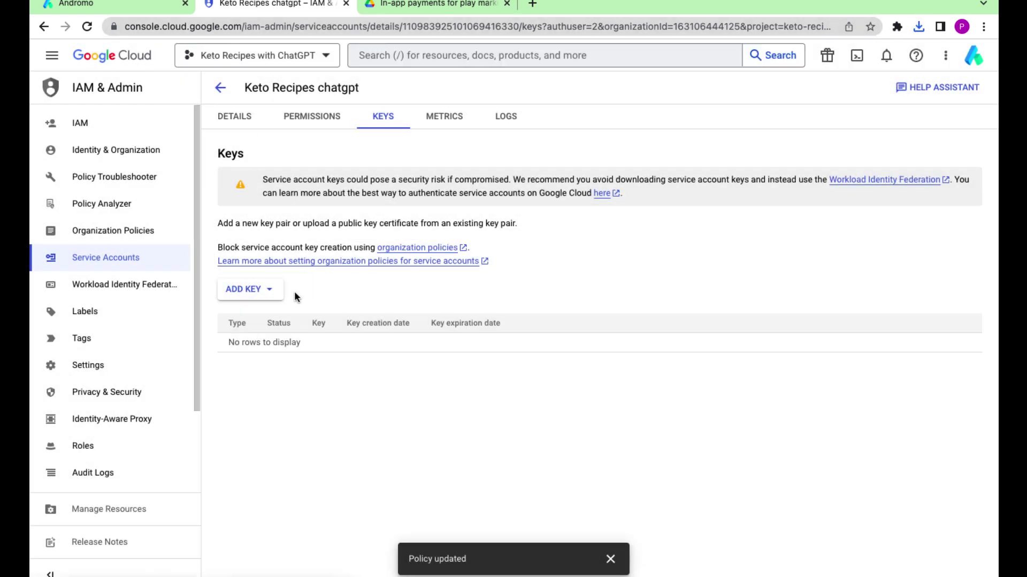
# - Upload the keto-recipes JSON key as the JWT file in Andromo's Purchase Settings and save
pyautogui.click(133, 4)
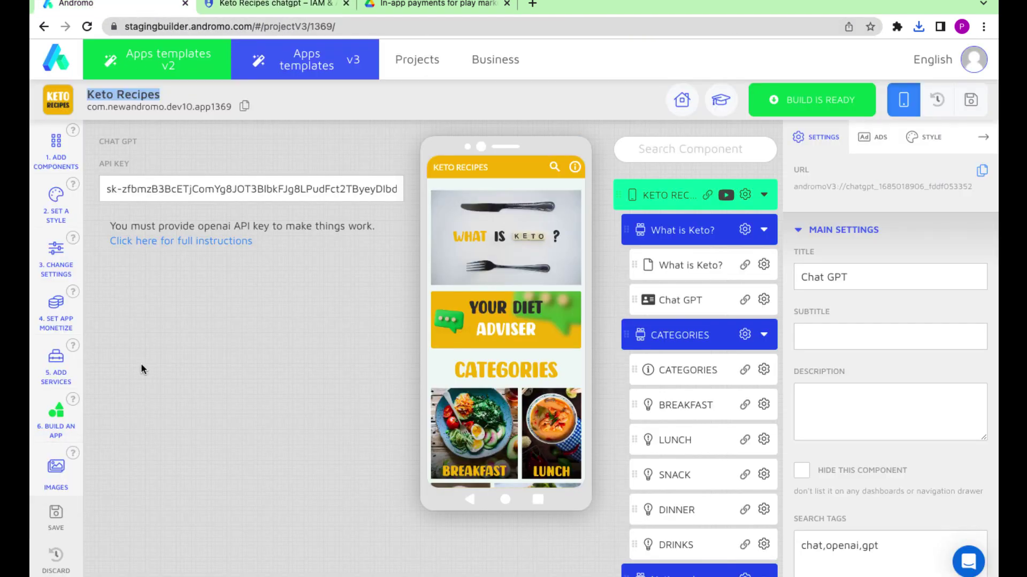
pyautogui.click(56, 260)
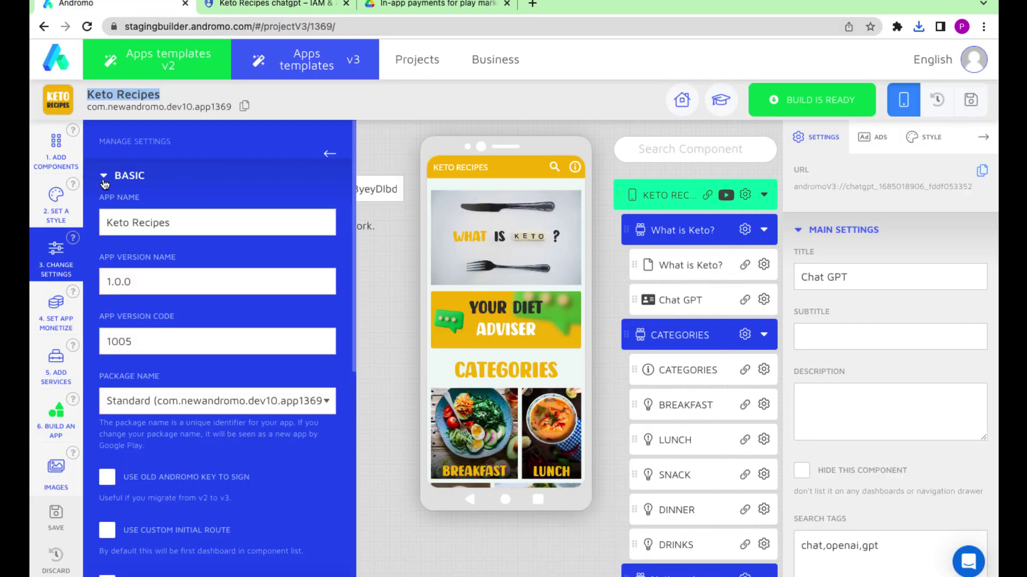
pyautogui.click(105, 179)
pyautogui.click(101, 556)
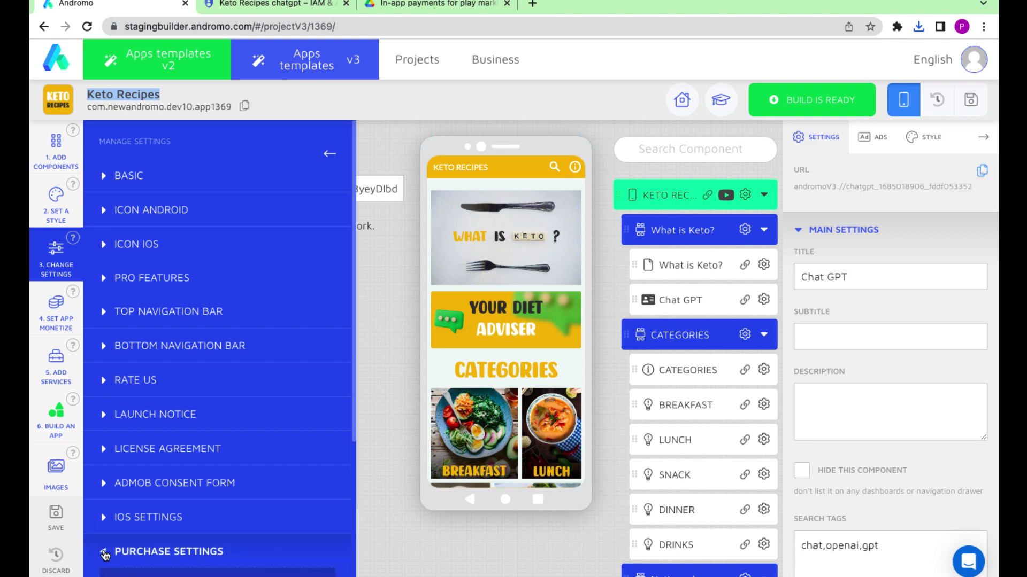
pyautogui.scroll(-4, 133, 512)
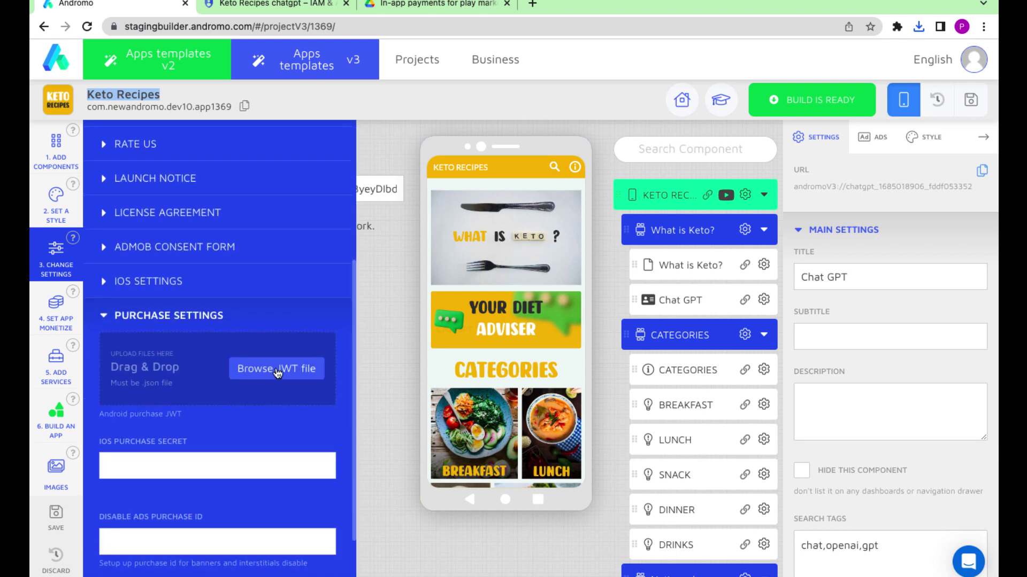
pyautogui.click(200, 378)
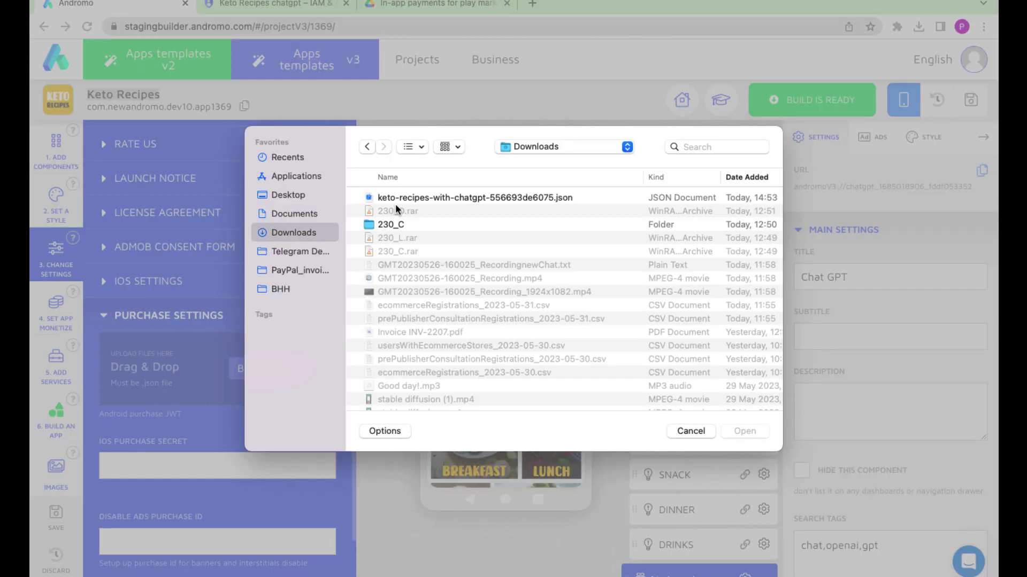
pyautogui.doubleClick(399, 198)
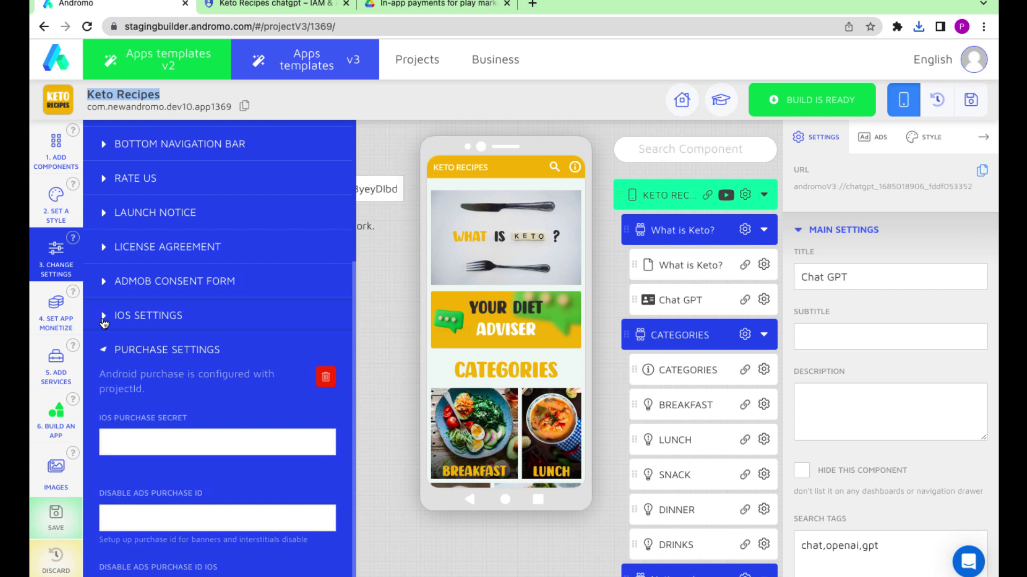
pyautogui.click(970, 99)
pyautogui.click(476, 328)
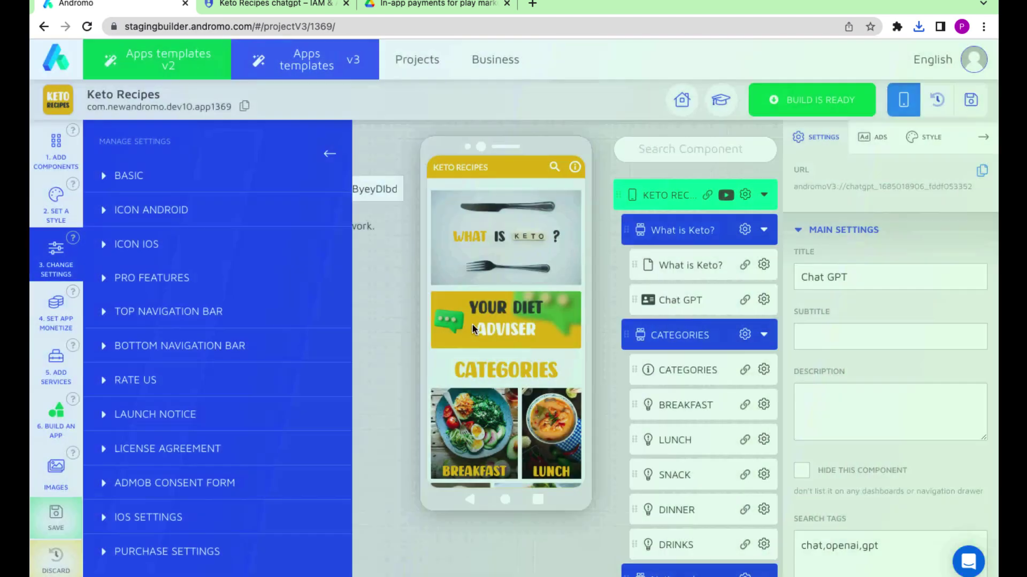
pyautogui.click(324, 154)
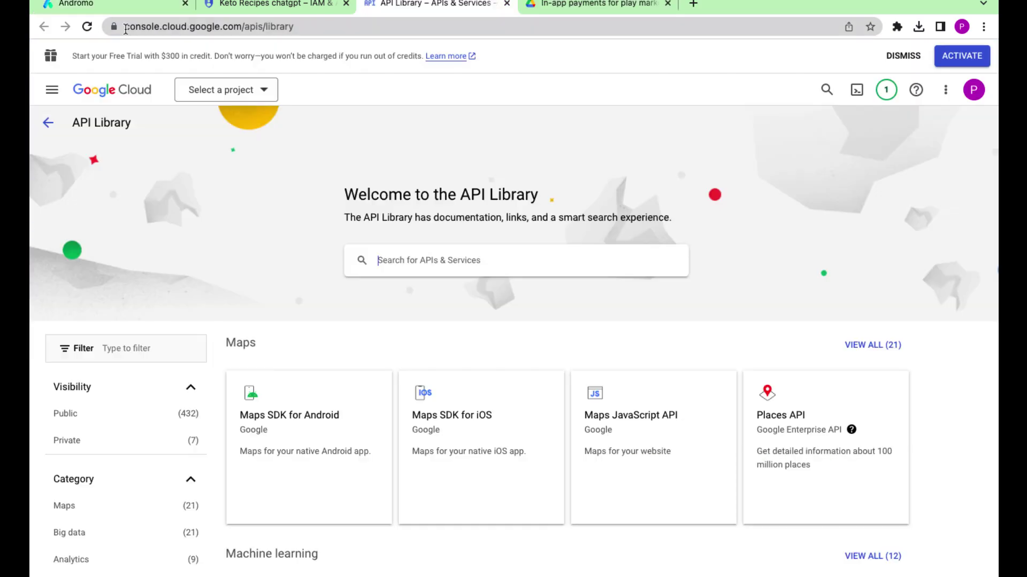
# - Enable the Google Play Android Developer API from the API Library's Mobile section
pyautogui.moveTo(124, 32); pyautogui.dragTo(145, 30)
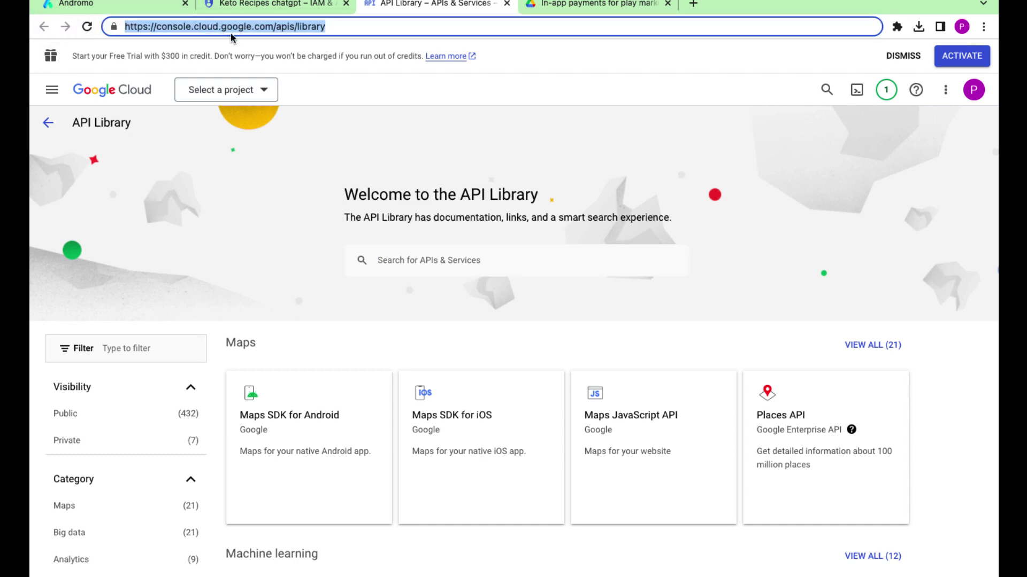
pyautogui.press('Right')
pyautogui.moveTo(270, 28); pyautogui.dragTo(124, 28)
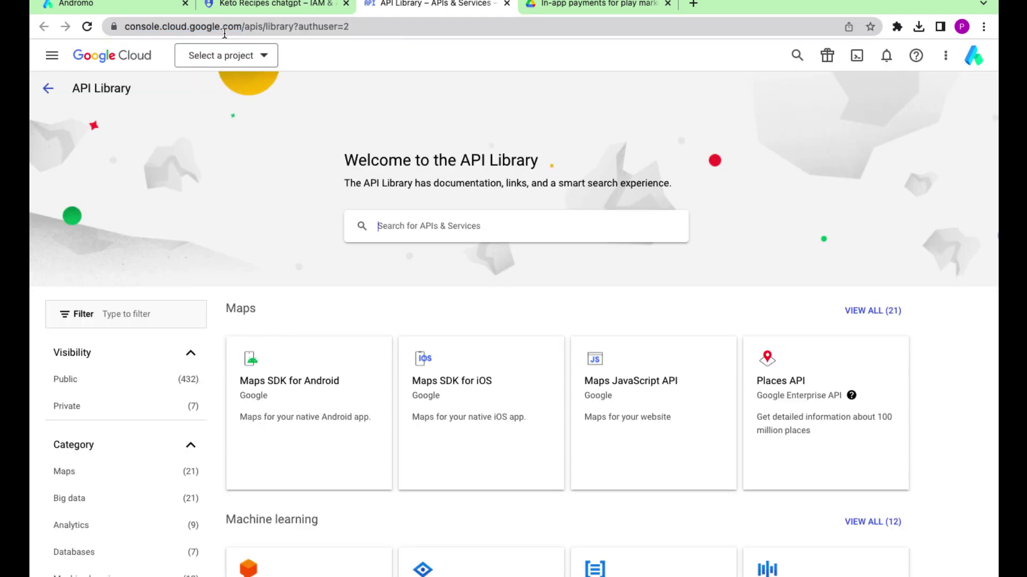
pyautogui.scroll(-20, 393, 195)
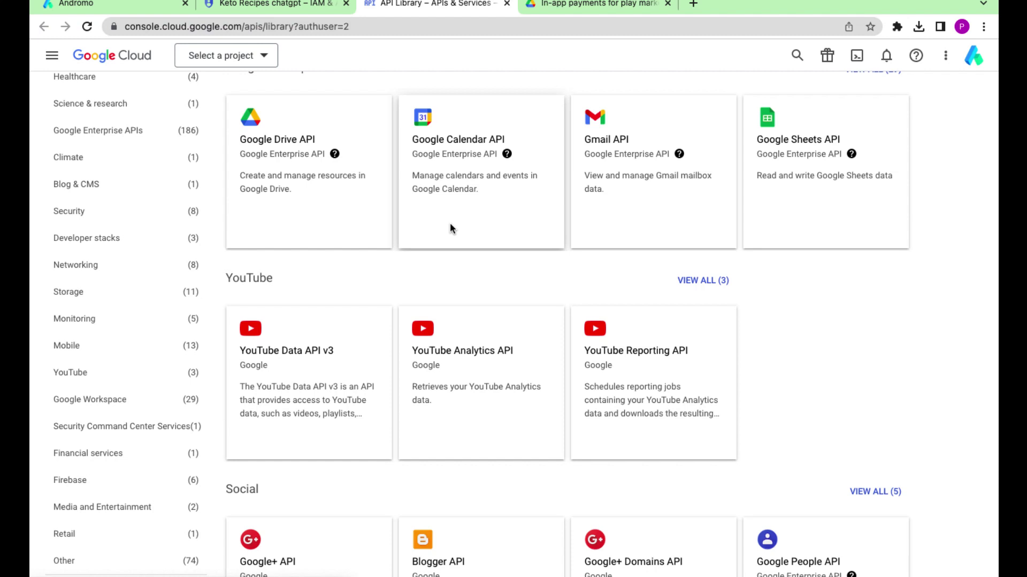
pyautogui.scroll(-9, 450, 225)
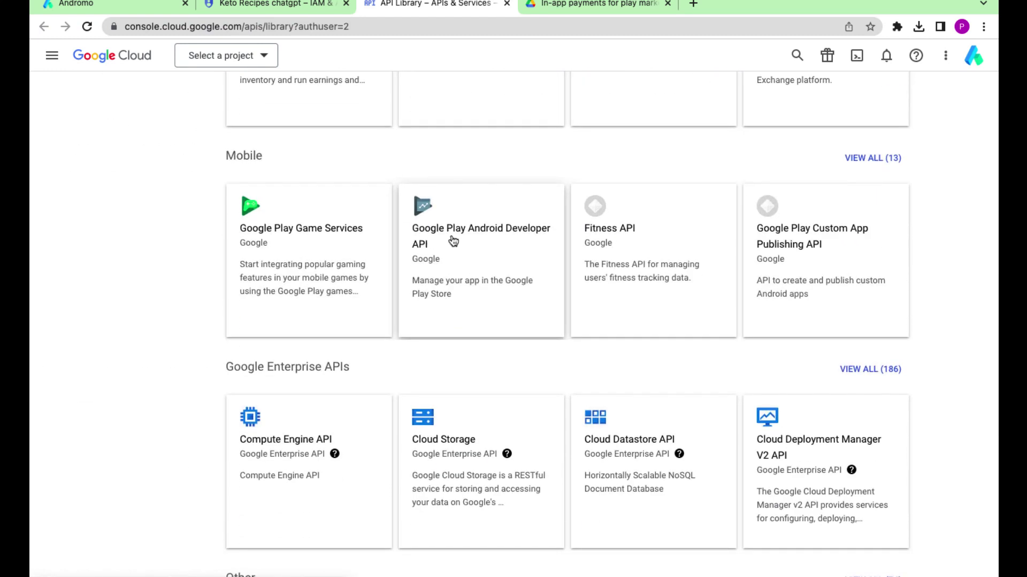
pyautogui.click(440, 236)
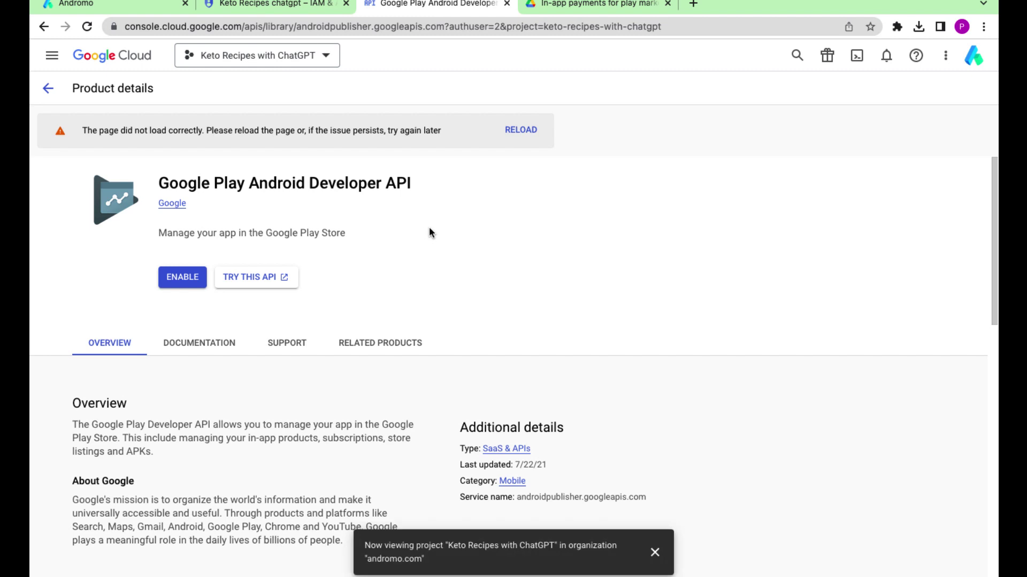
pyautogui.click(167, 279)
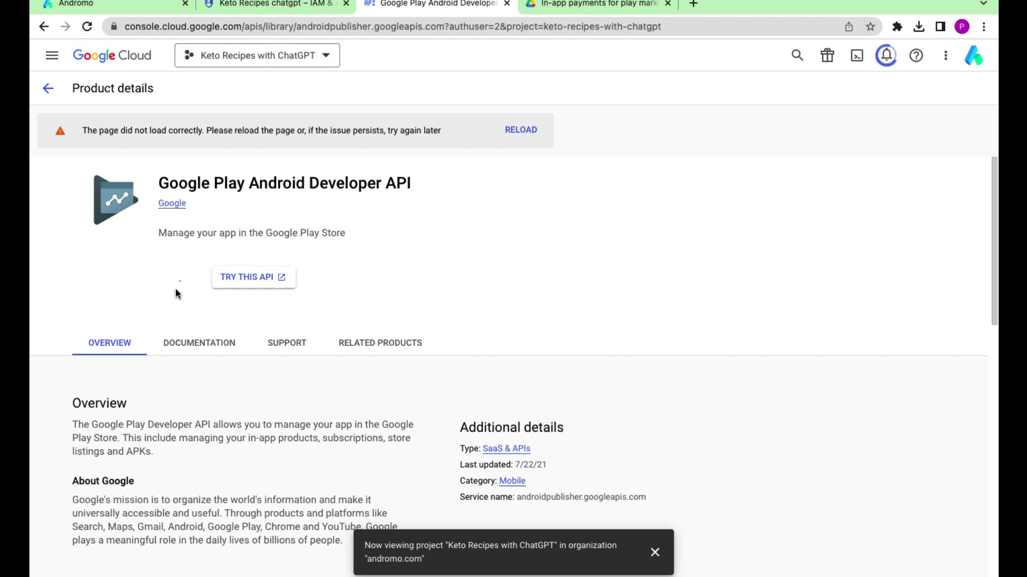
pyautogui.click(655, 554)
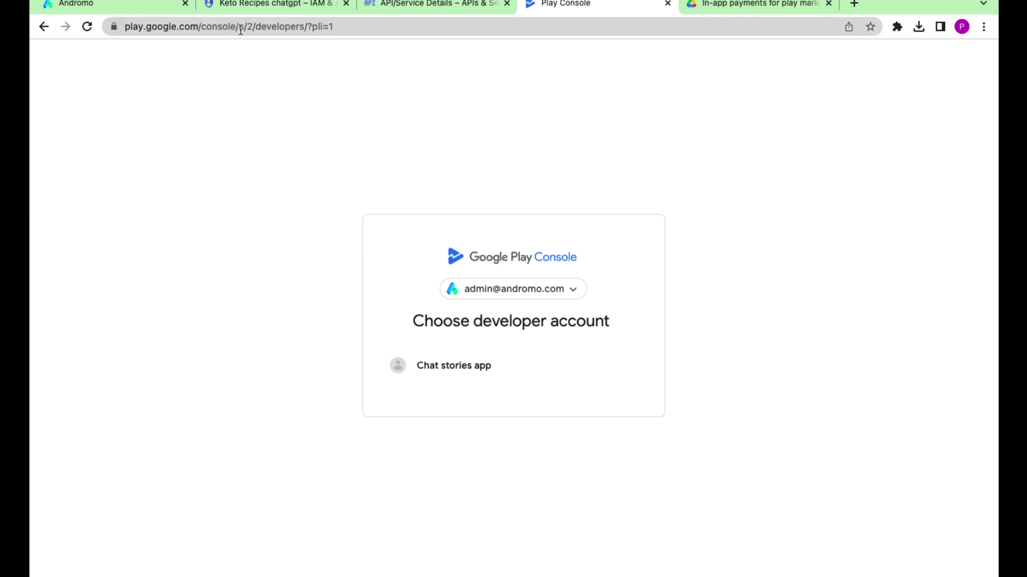
# - Open Setup > API access in the Play Console developer account
pyautogui.click(429, 374)
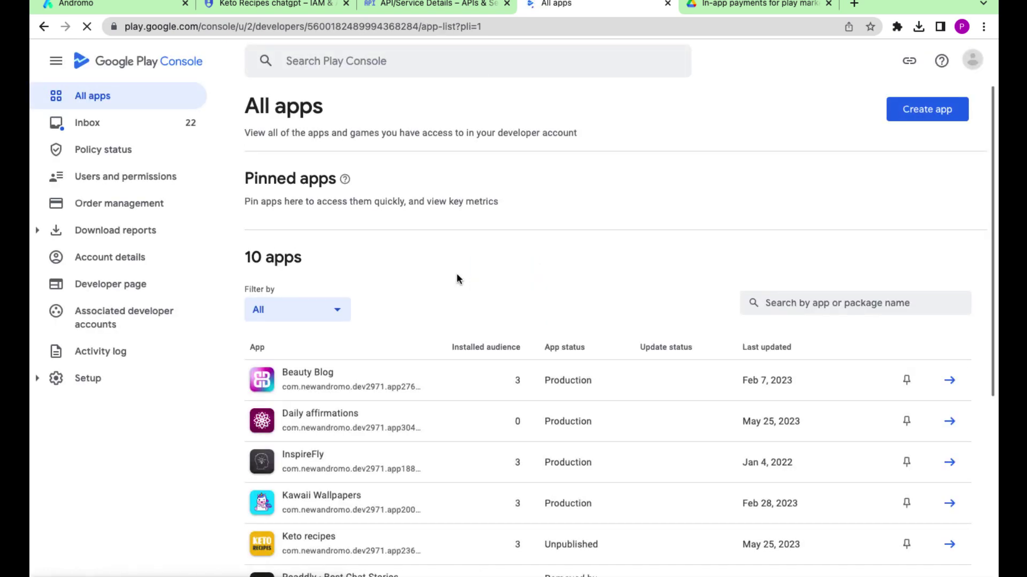
pyautogui.click(107, 383)
pyautogui.scroll(-3, 107, 383)
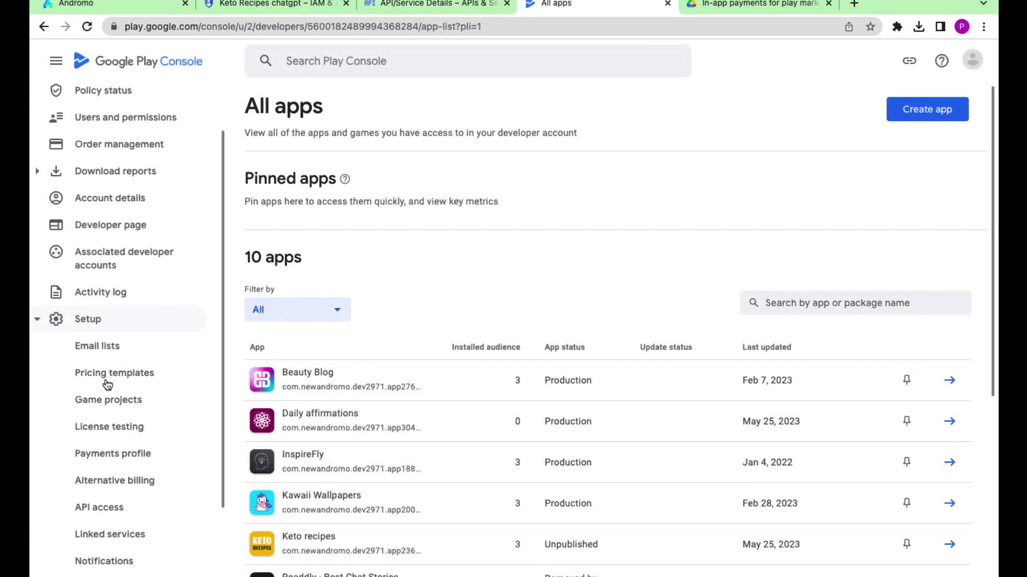
pyautogui.scroll(-1, 107, 385)
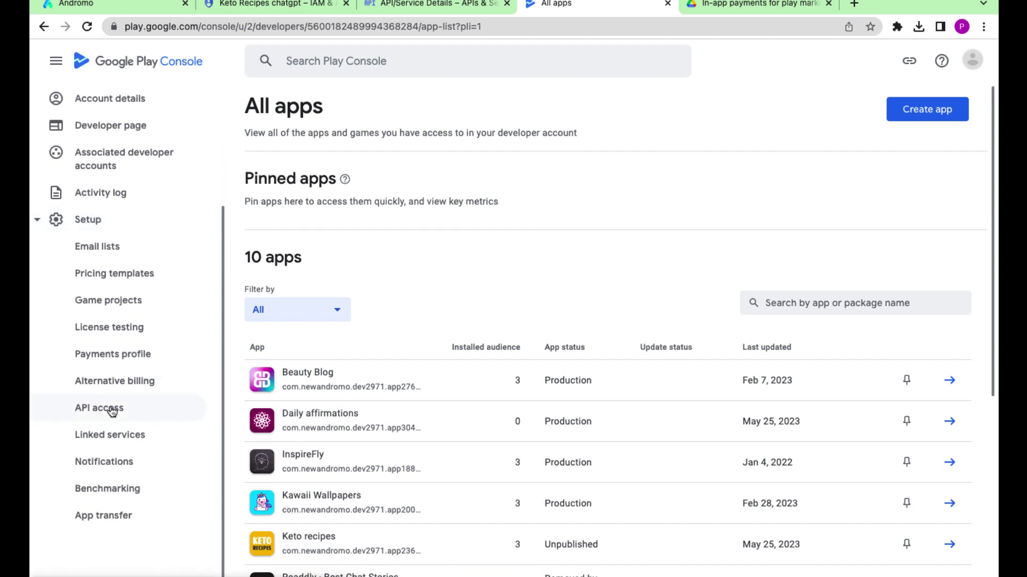
pyautogui.click(111, 411)
# - Link the existing Google Cloud project Keto Recipes with ChatGPT and save
pyautogui.click(249, 273)
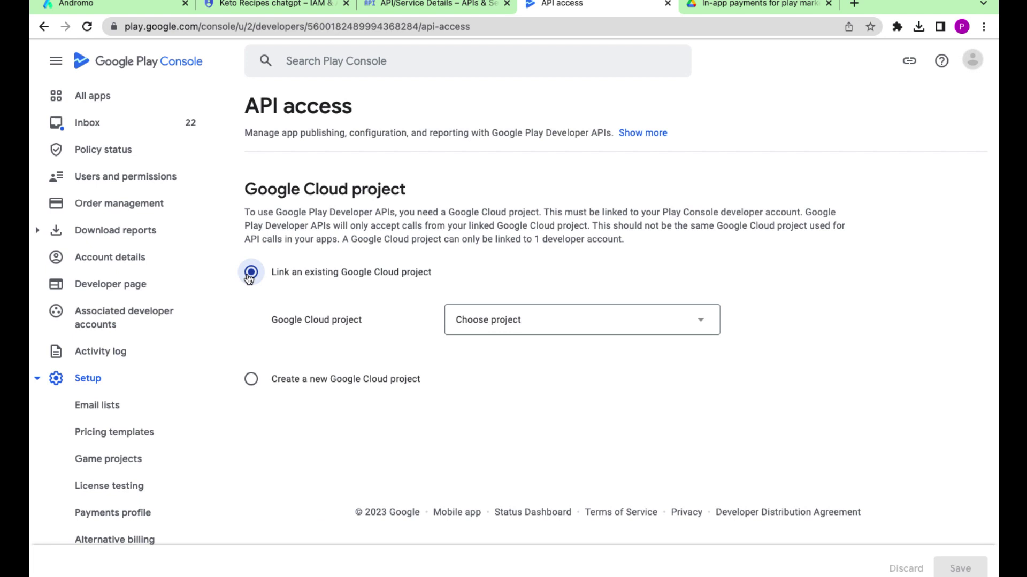
pyautogui.click(559, 319)
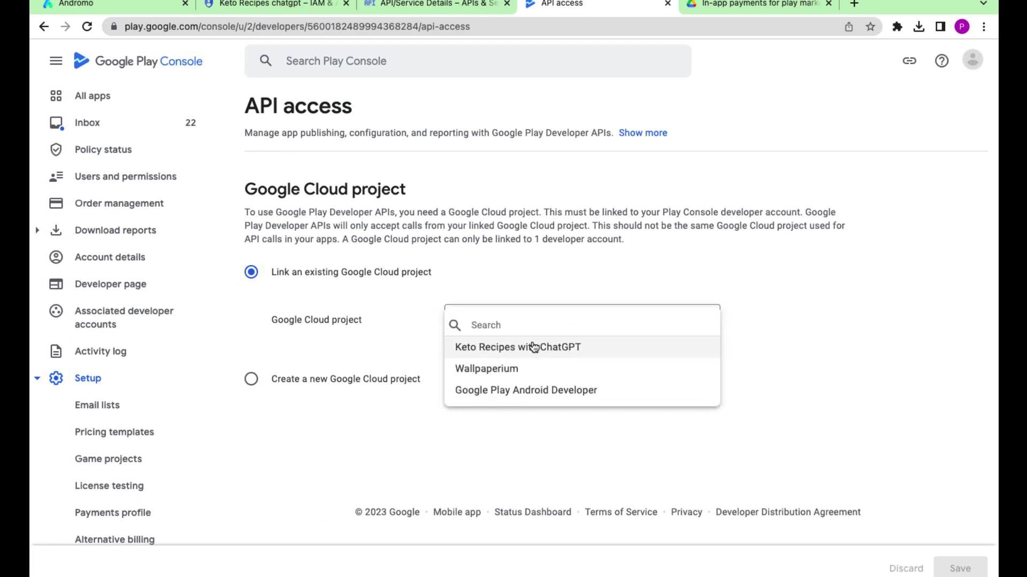
pyautogui.click(475, 350)
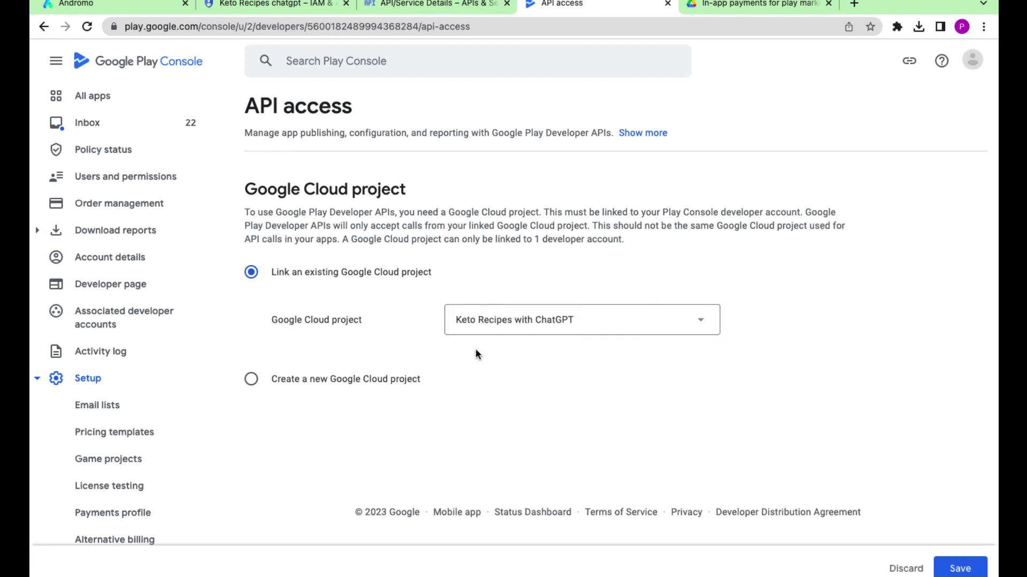
pyautogui.click(961, 568)
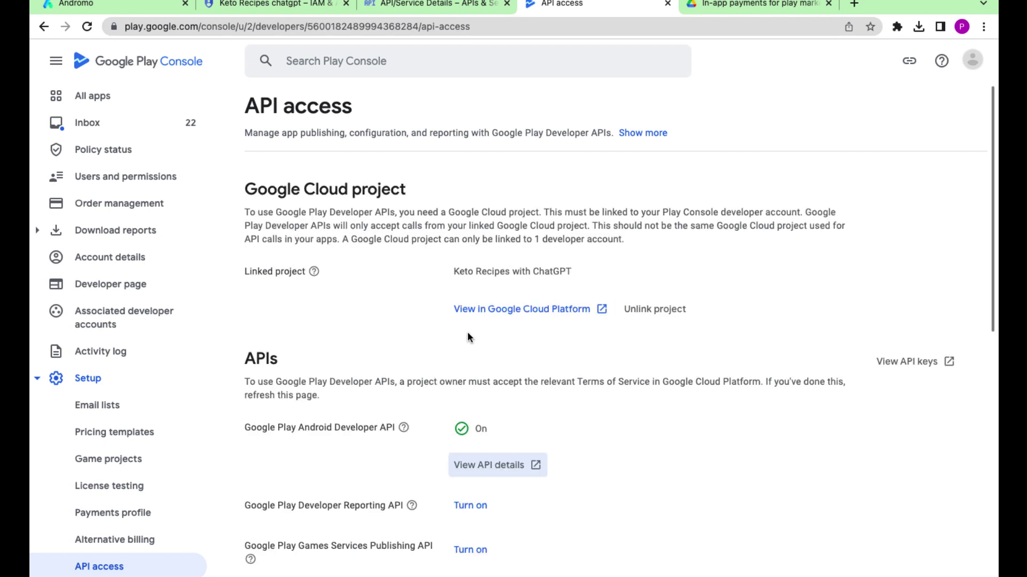
pyautogui.press('super+l')
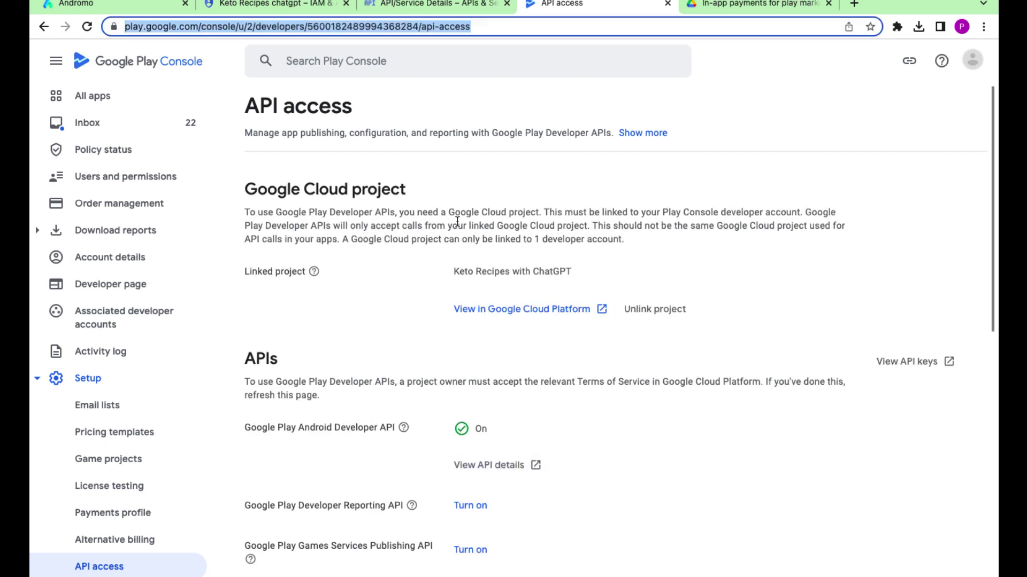
pyautogui.scroll(-7, 415, 298)
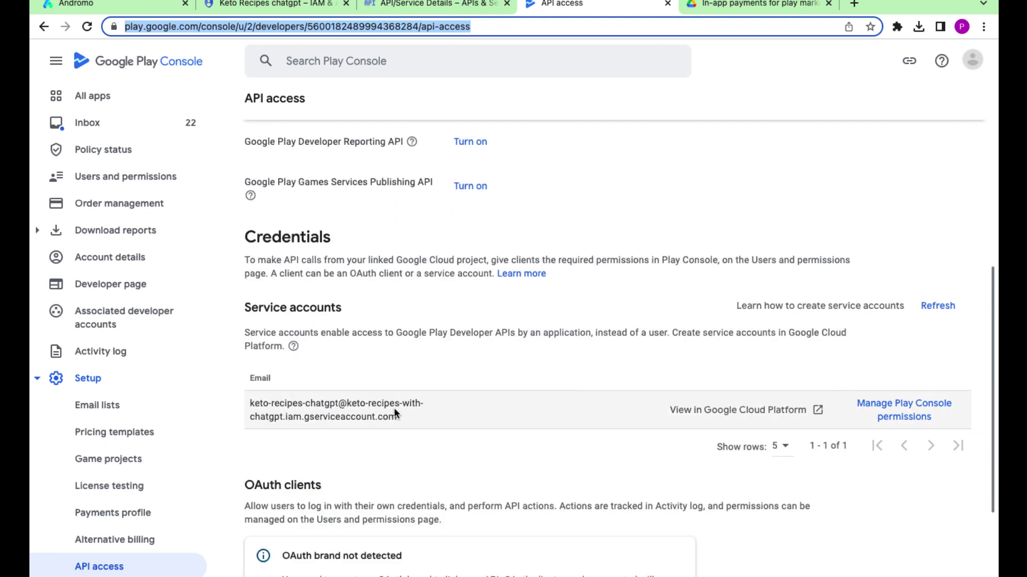
pyautogui.scroll(-2, 331, 374)
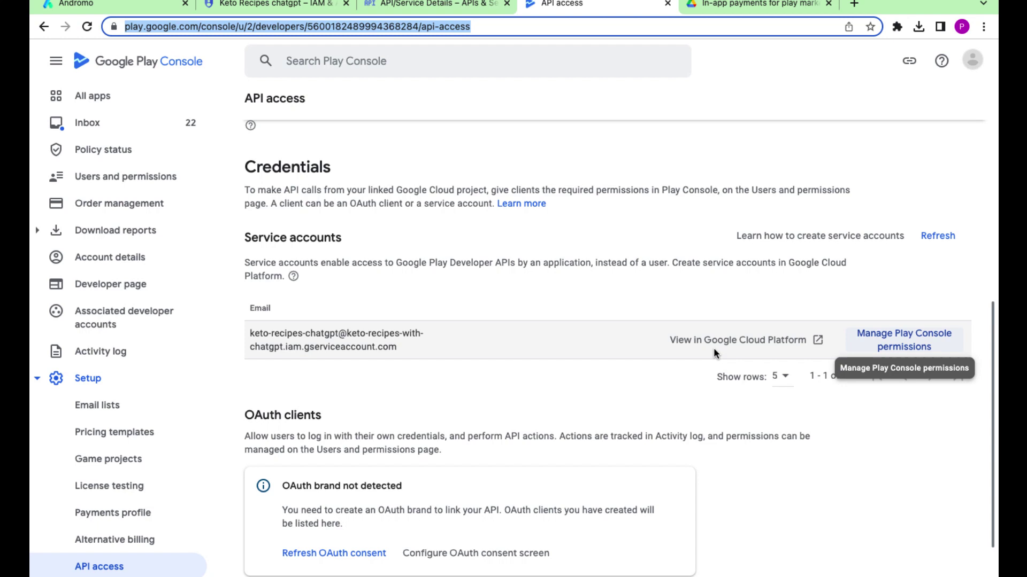
# - Invite the service account with View financial data and Manage orders and subscriptions permissions
pyautogui.click(857, 332)
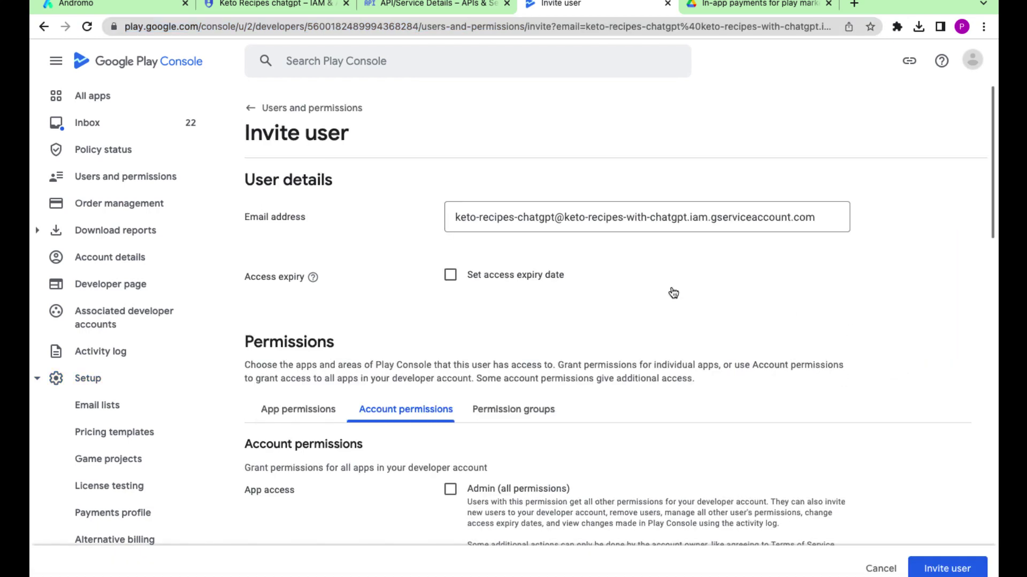
pyautogui.scroll(-5, 386, 321)
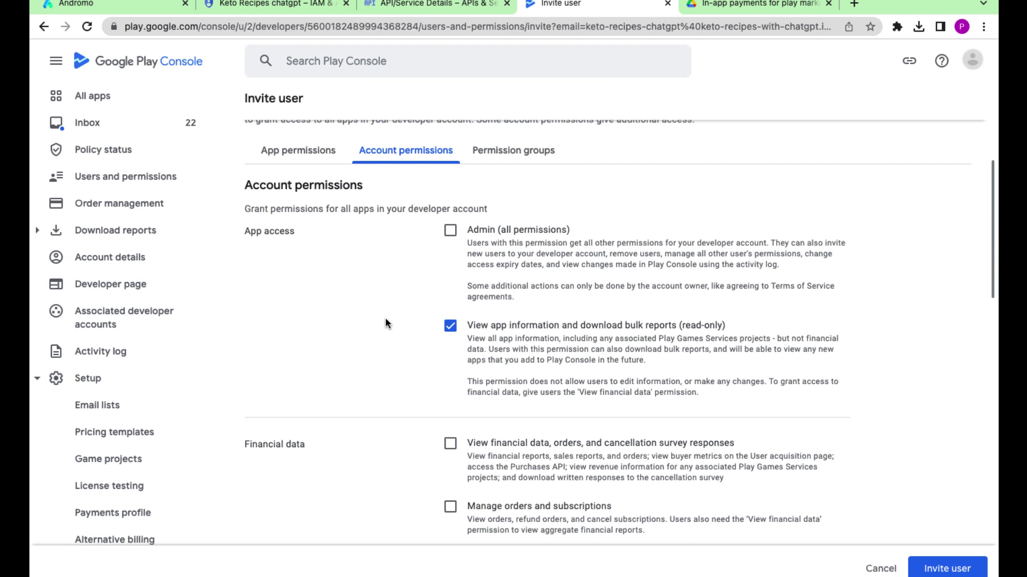
pyautogui.scroll(-3, 386, 320)
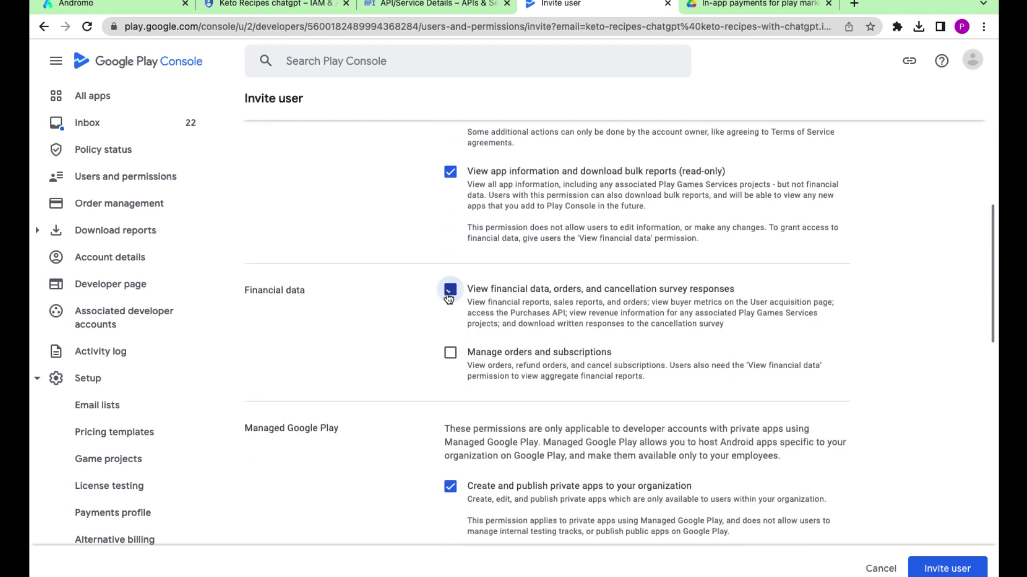
pyautogui.click(450, 353)
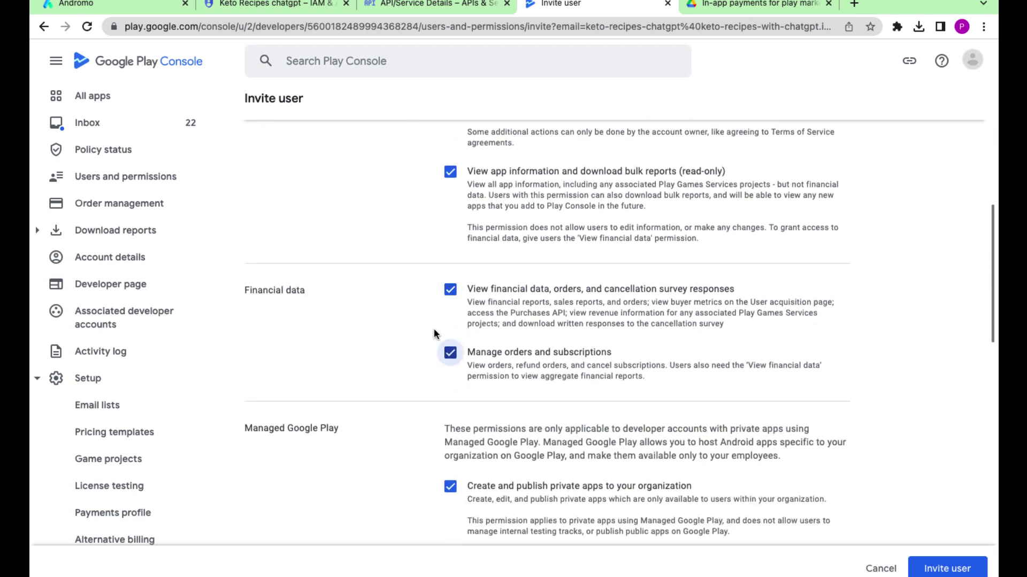
pyautogui.click(928, 570)
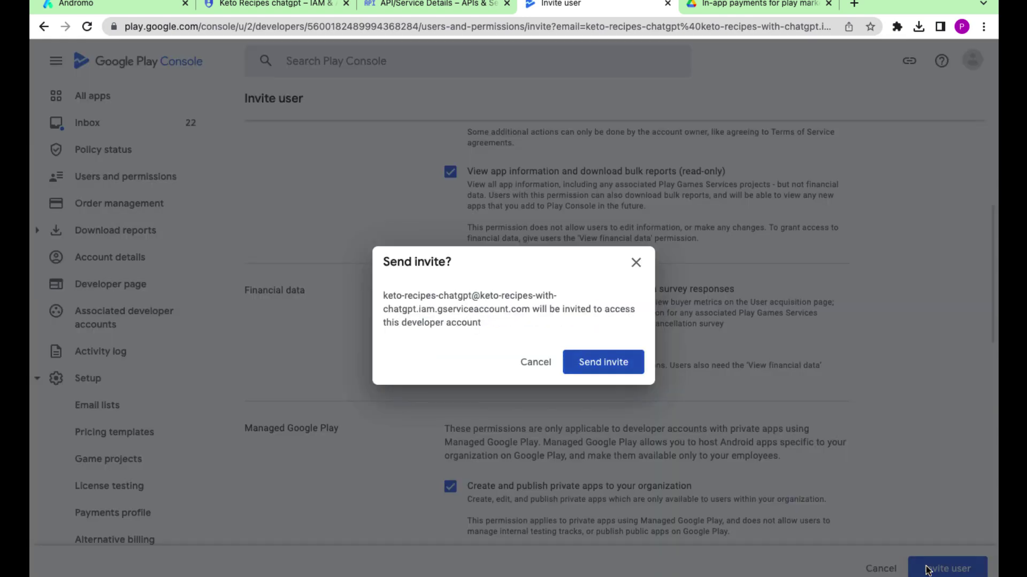
pyautogui.click(621, 366)
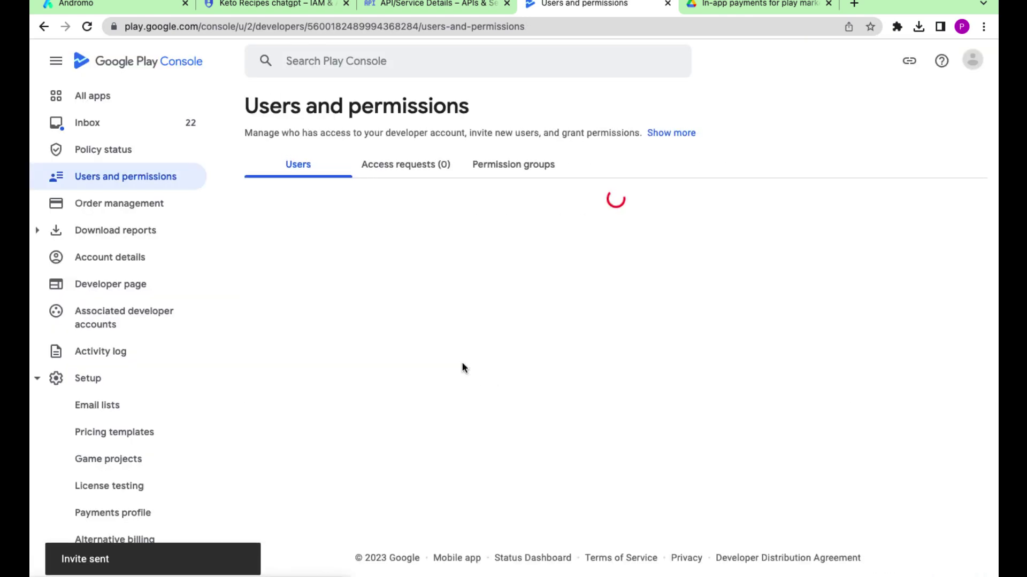
pyautogui.scroll(-3, 428, 363)
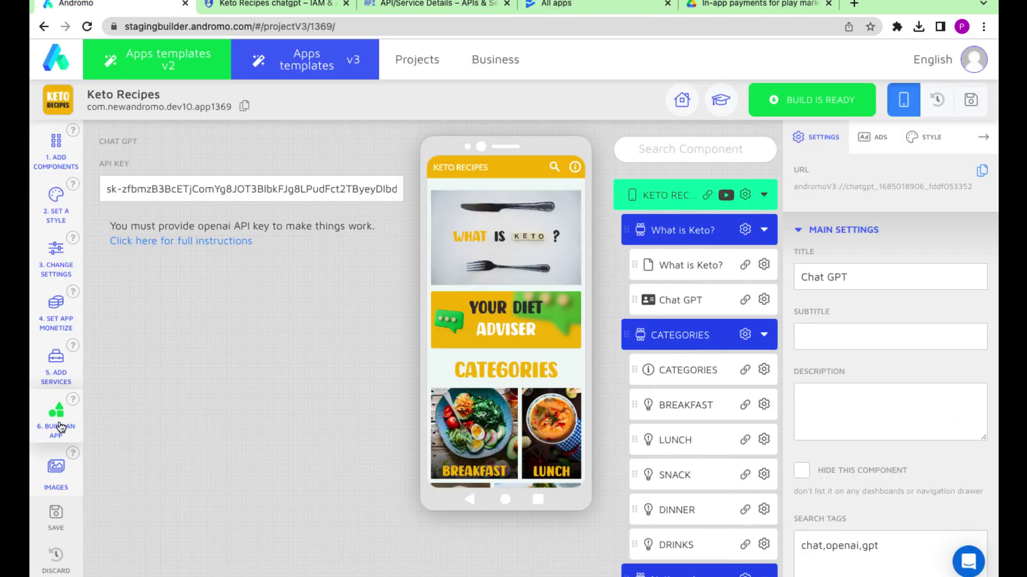
# - Start a Google Bundle build of Keto Recipes from 6. Build an App
pyautogui.click(58, 417)
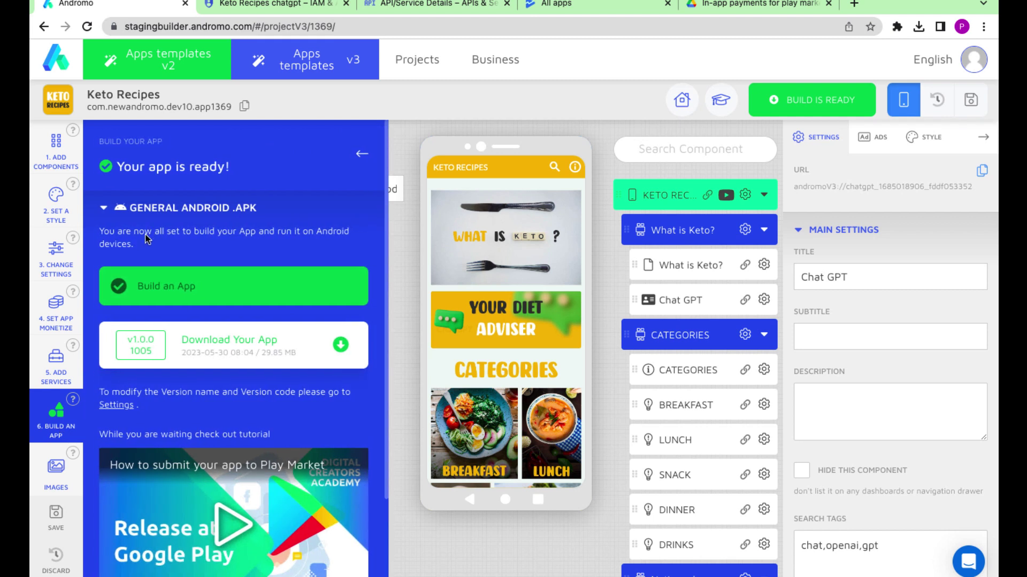
pyautogui.click(105, 208)
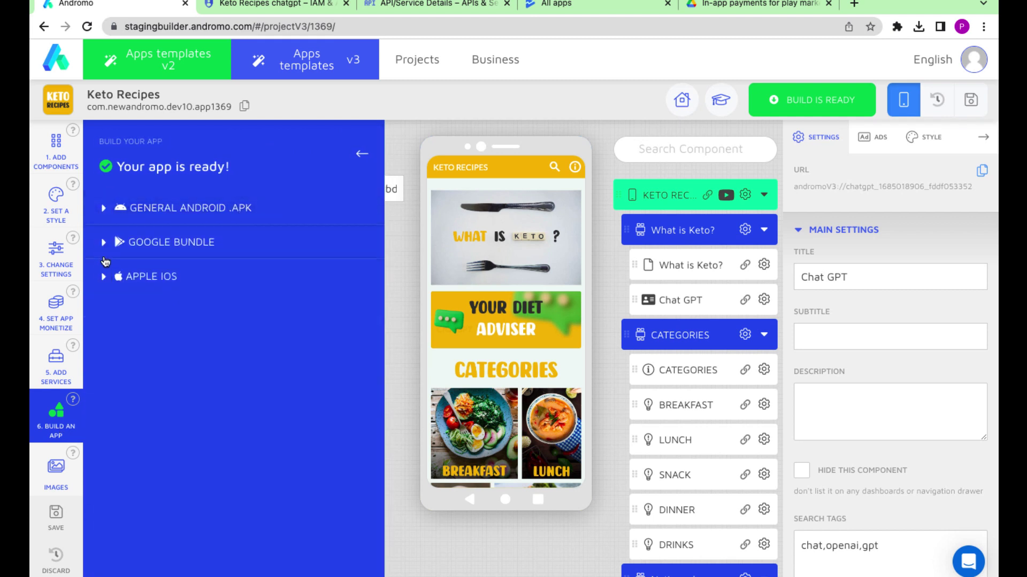
pyautogui.click(106, 252)
pyautogui.click(261, 324)
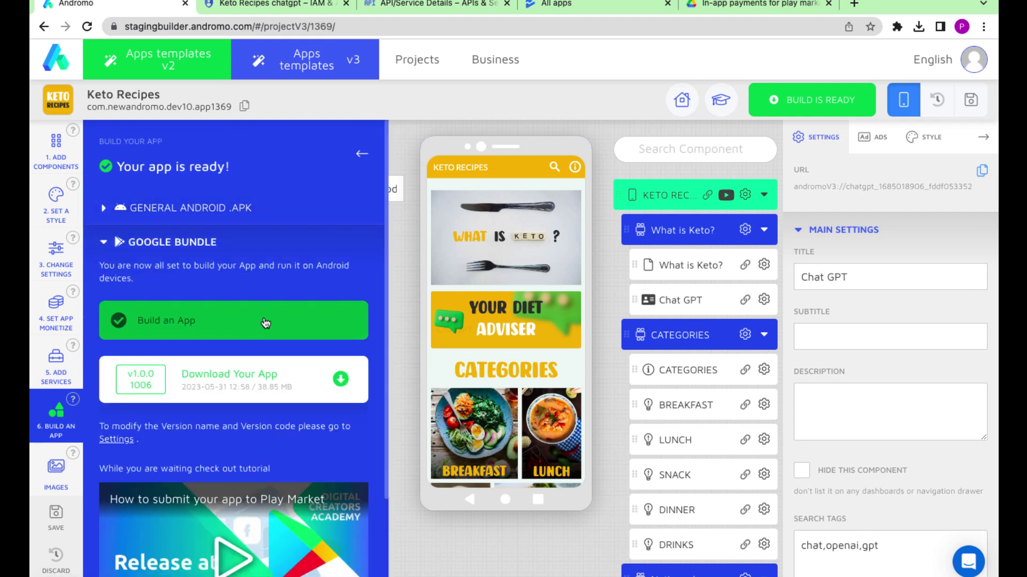
pyautogui.click(362, 153)
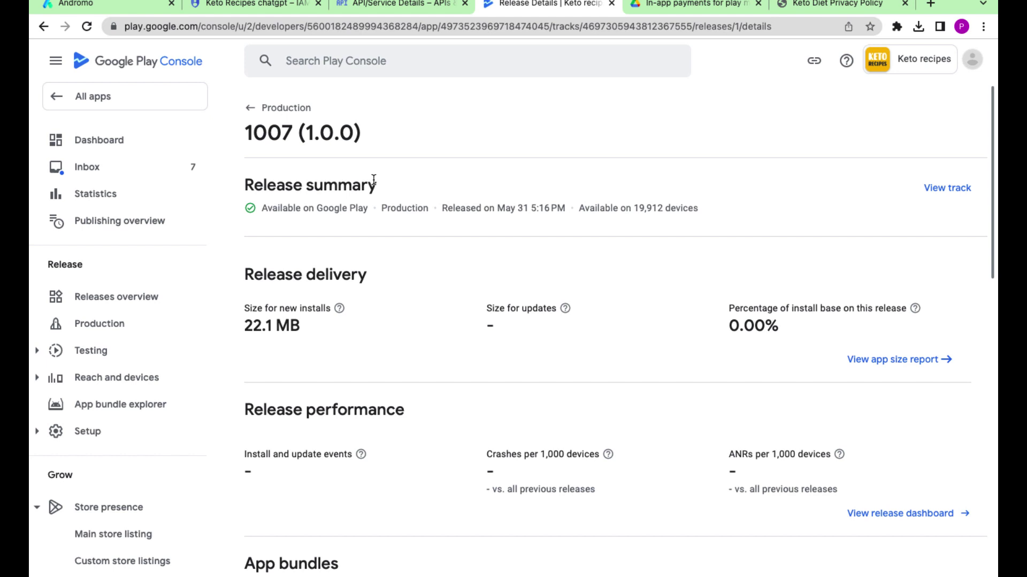
# - Leave the 1007 release details and open Monetize > In-app products, which is still empty
pyautogui.moveTo(285, 210); pyautogui.dragTo(369, 210)
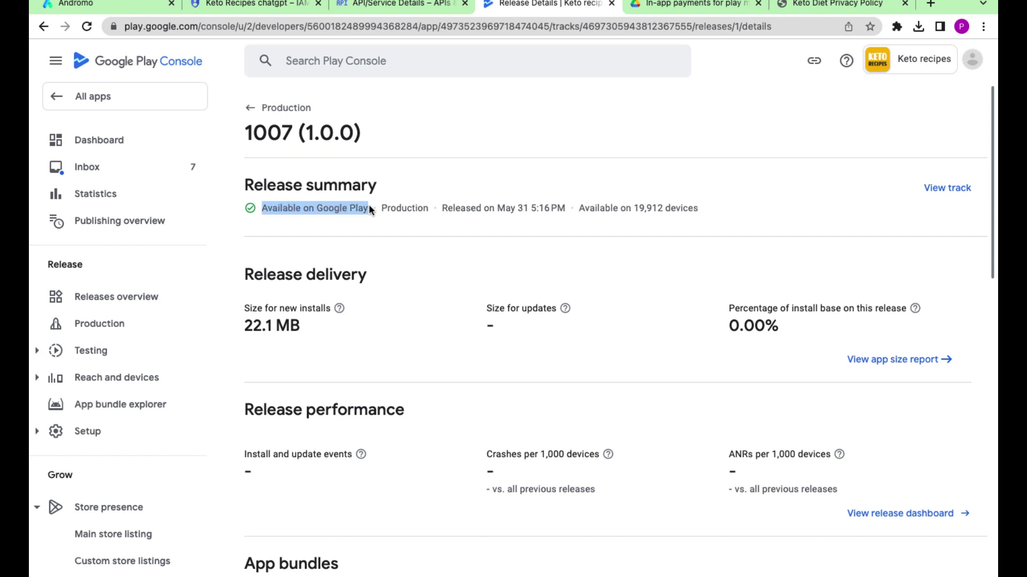
pyautogui.click(368, 209)
pyautogui.click(247, 107)
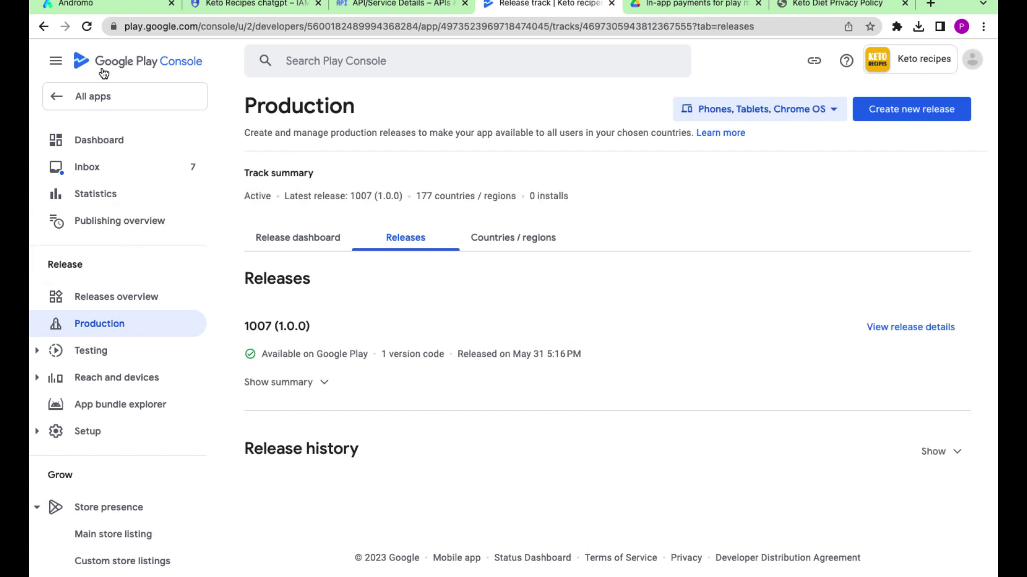
pyautogui.scroll(-8, 127, 406)
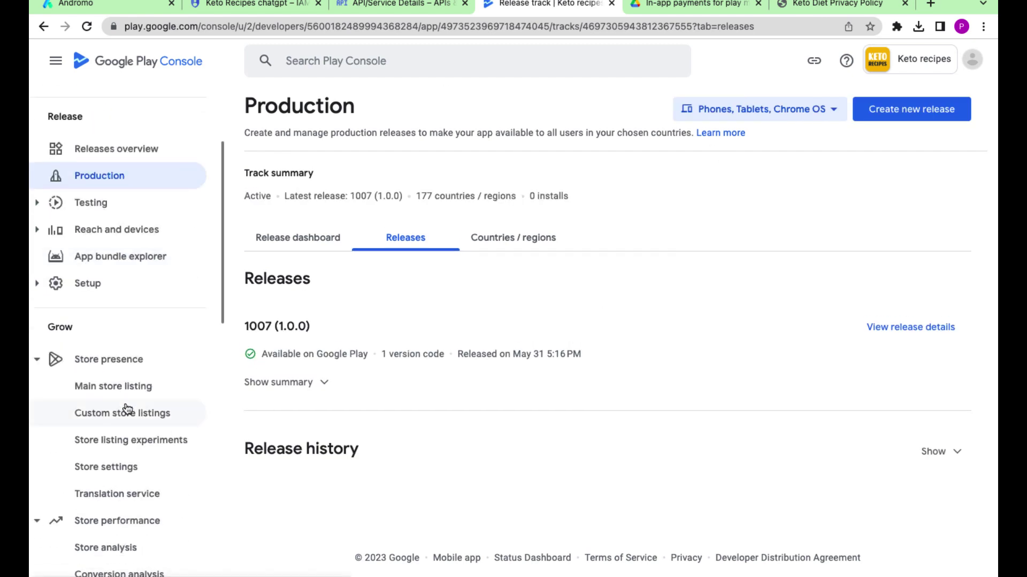
pyautogui.scroll(-5, 127, 406)
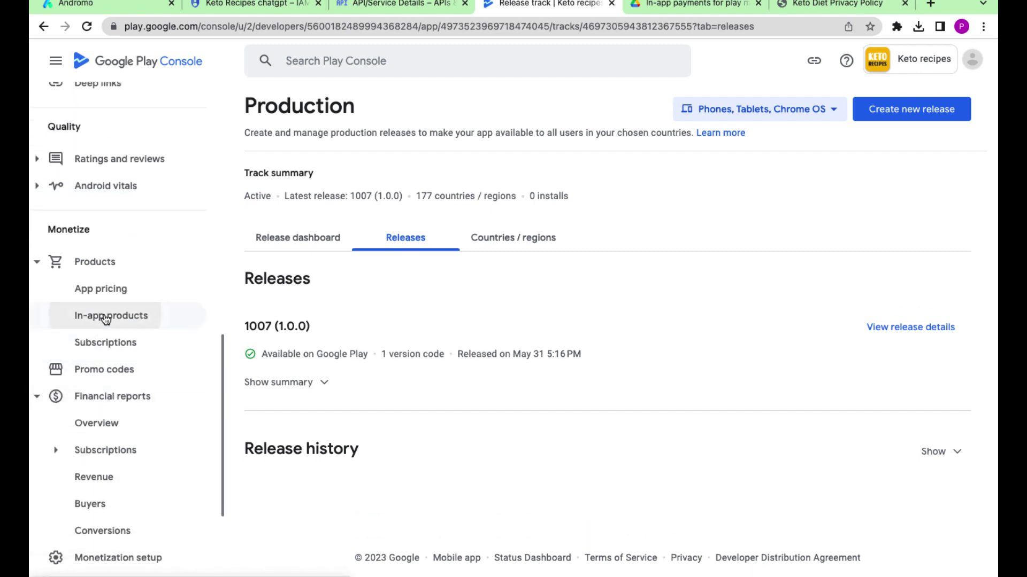
pyautogui.click(106, 317)
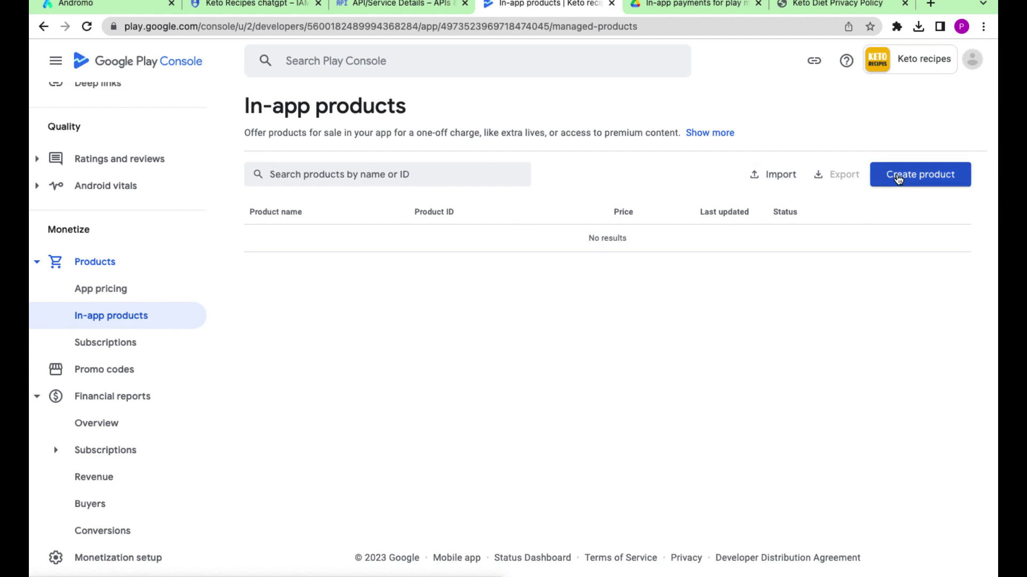
# - Create a new in-app product with Product ID keto2, correcting the mistyped ID
pyautogui.click(898, 176)
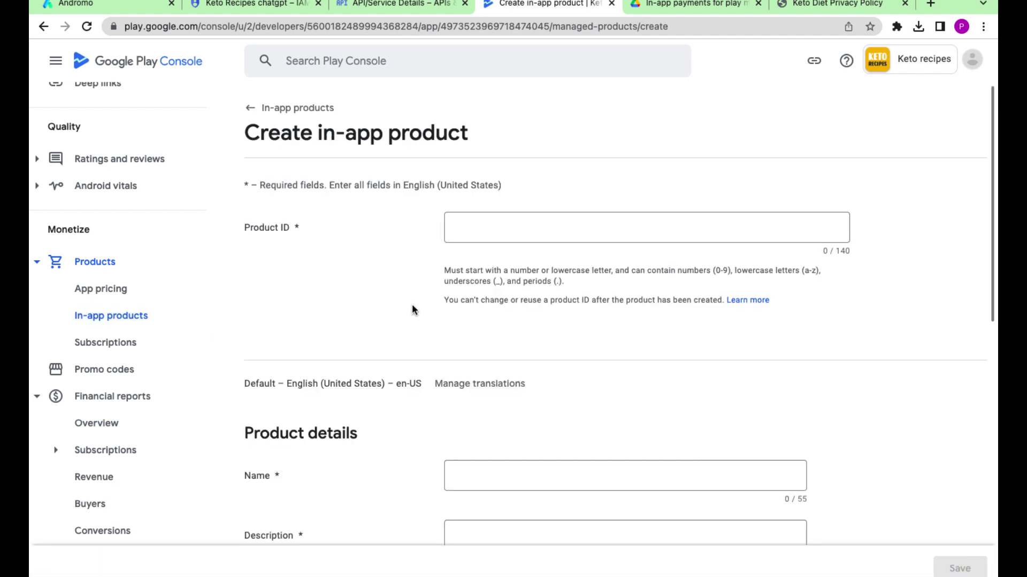
pyautogui.click(487, 237)
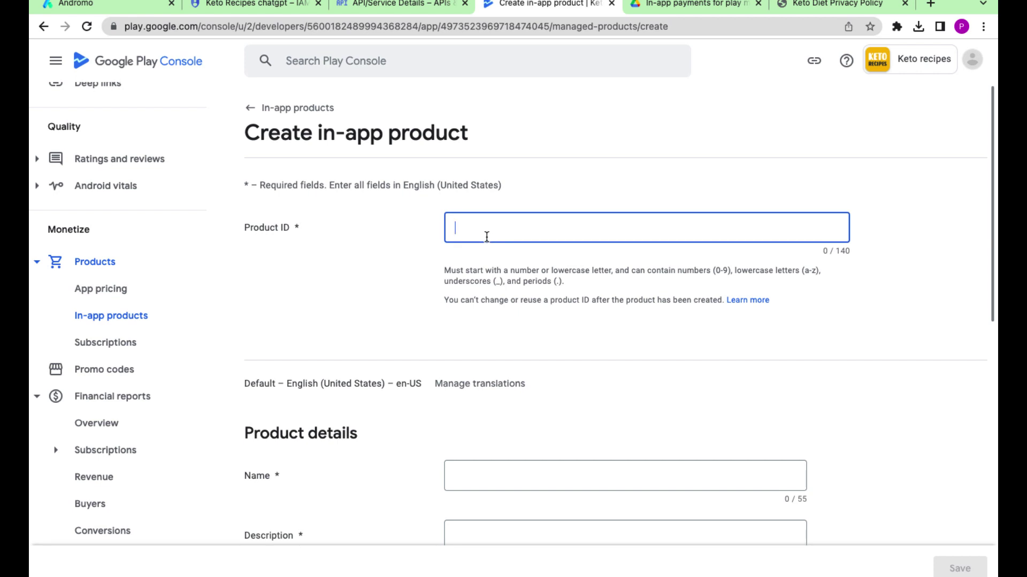
pyautogui.write('keto')
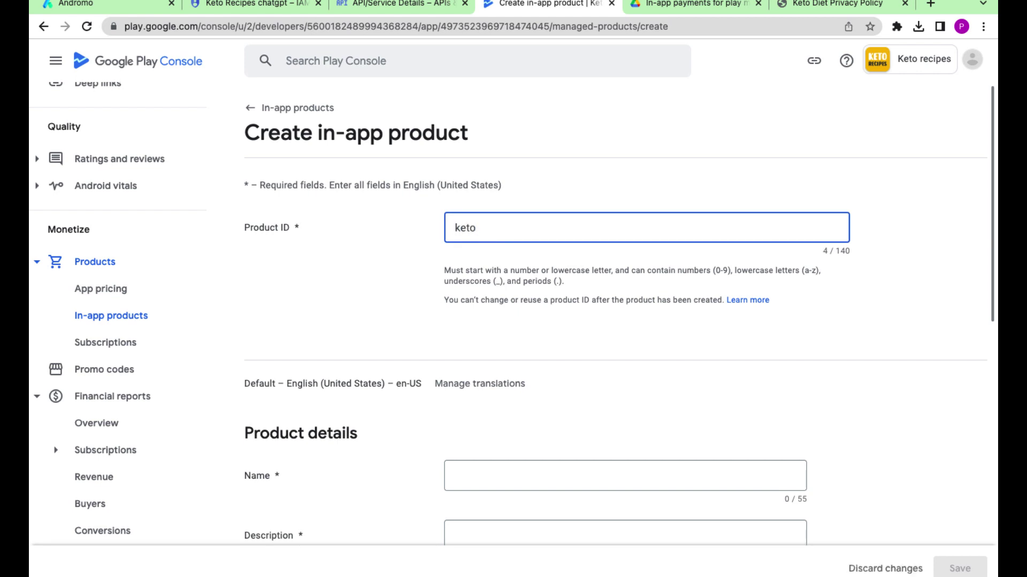
pyautogui.write('2R')
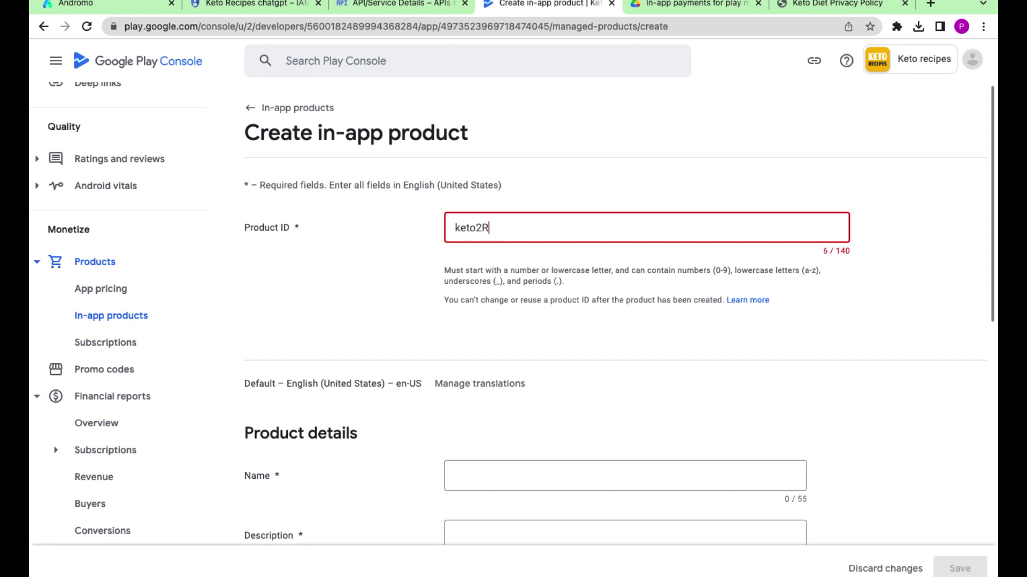
pyautogui.press('BackSpace')
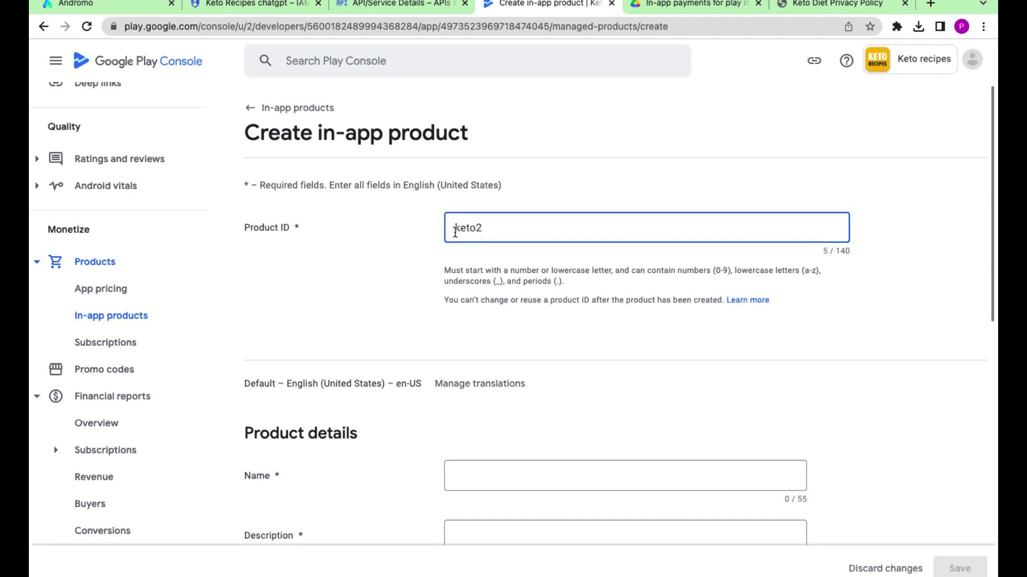
pyautogui.click(461, 228)
pyautogui.press('BackSpace')
pyautogui.write('k')
pyautogui.click(489, 262)
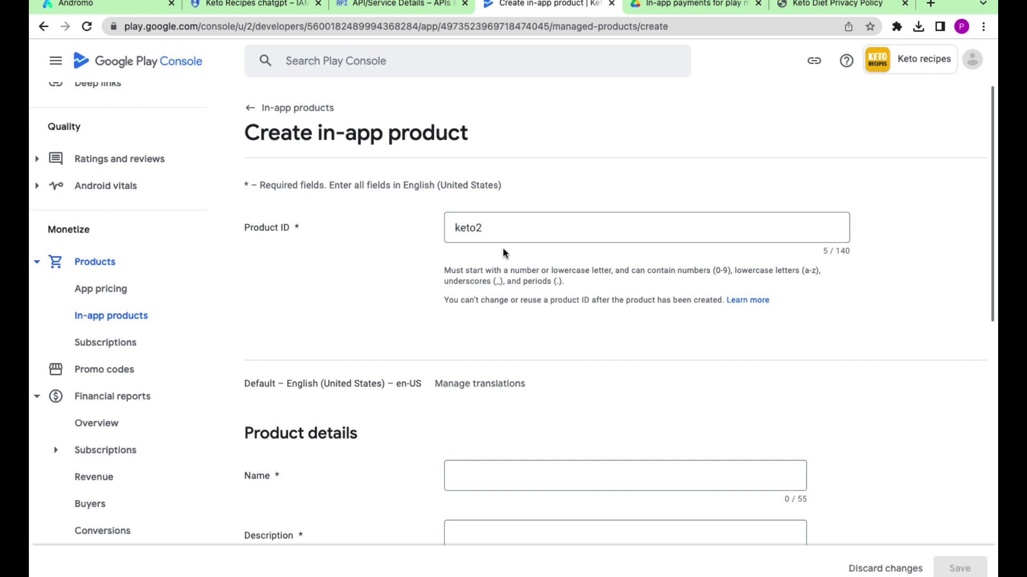
pyautogui.scroll(-4, 503, 252)
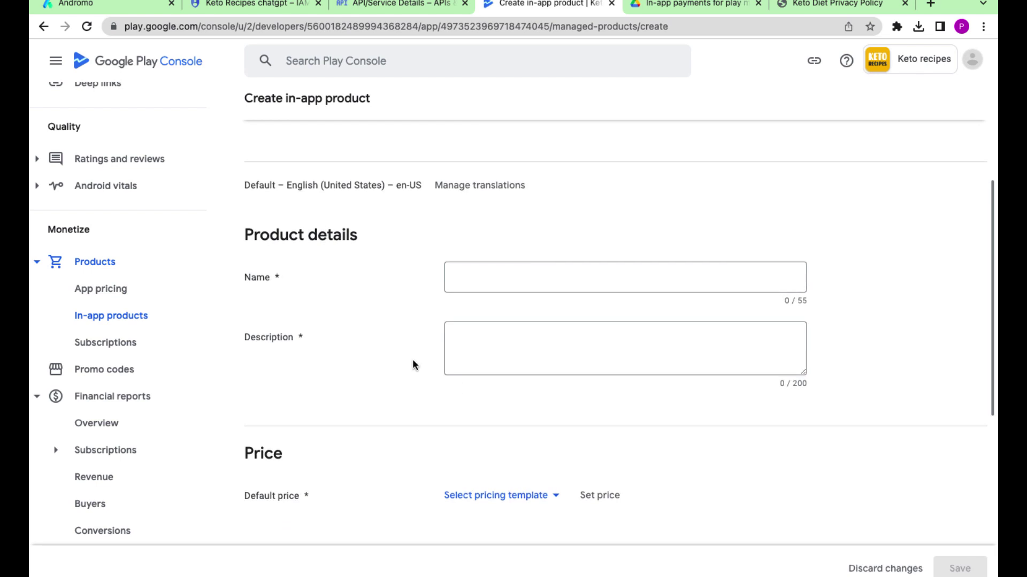
# - Name the product 'Keto adviser' and describe it as 'Get an access to the Keto Diet Advisor!'
pyautogui.click(479, 289)
pyautogui.write('Chat')
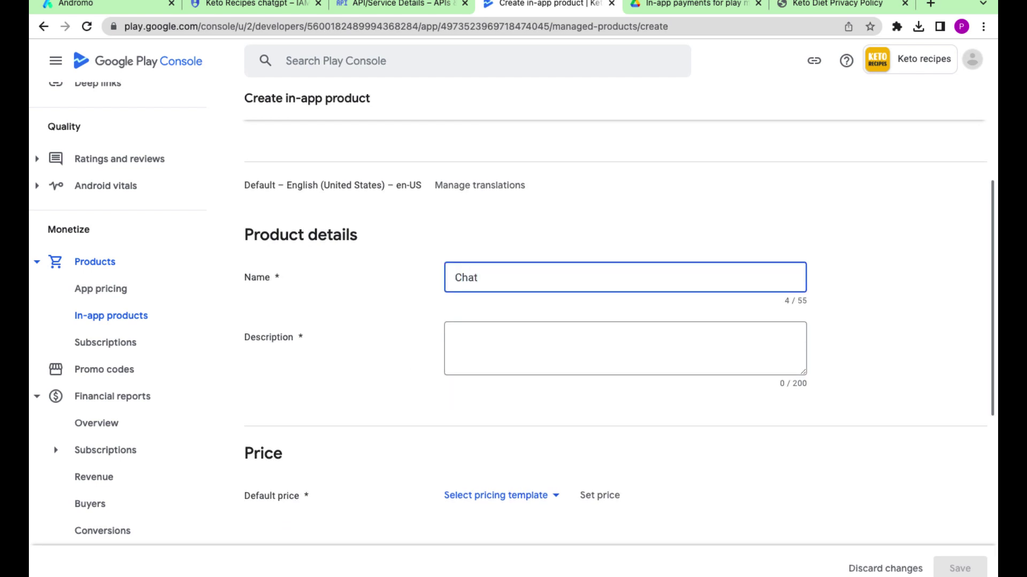
pyautogui.write(' GP')
pyautogui.press('BackSpace')
pyautogui.press('BackSpace')
pyautogui.press('BackSpace')
pyautogui.press('BackSpace')
pyautogui.press('BackSpace')
pyautogui.press('BackSpace')
pyautogui.press('BackSpace')
pyautogui.write('Keto ad')
pyautogui.click(477, 342)
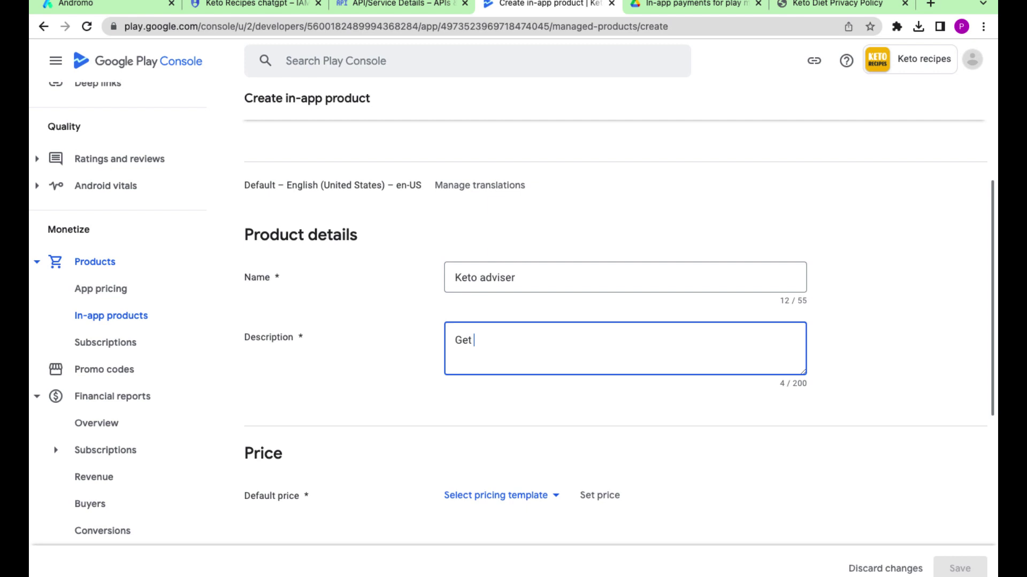
pyautogui.write('Get an access to the Keto Diet Advisor!')
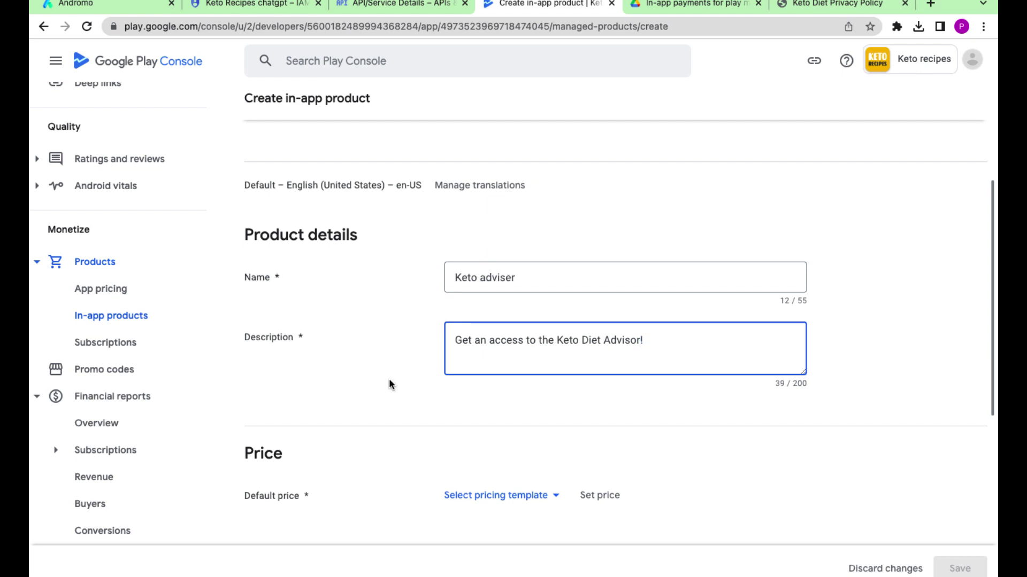
# - Choose to set a custom price from the pricing template options
pyautogui.scroll(-3, 390, 383)
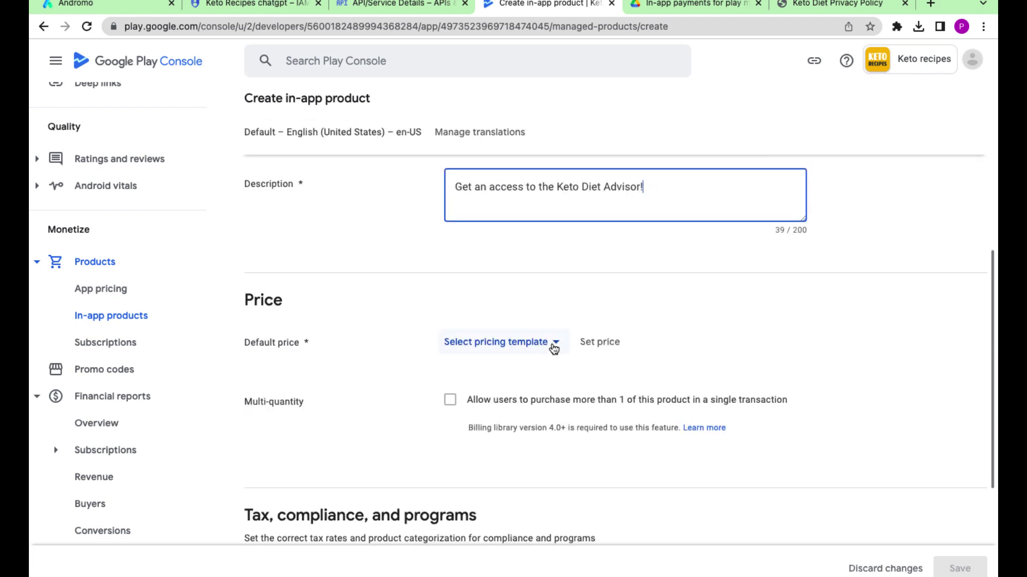
pyautogui.click(554, 345)
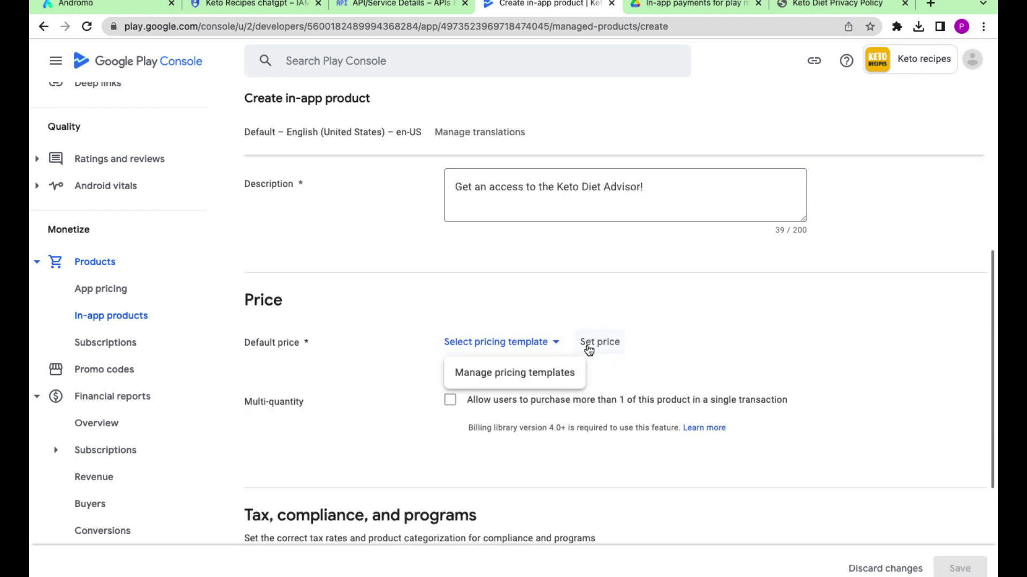
pyautogui.click(589, 348)
# - Set the keto2 default price to 10 EUR and apply the generated per-country prices
pyautogui.click(106, 233)
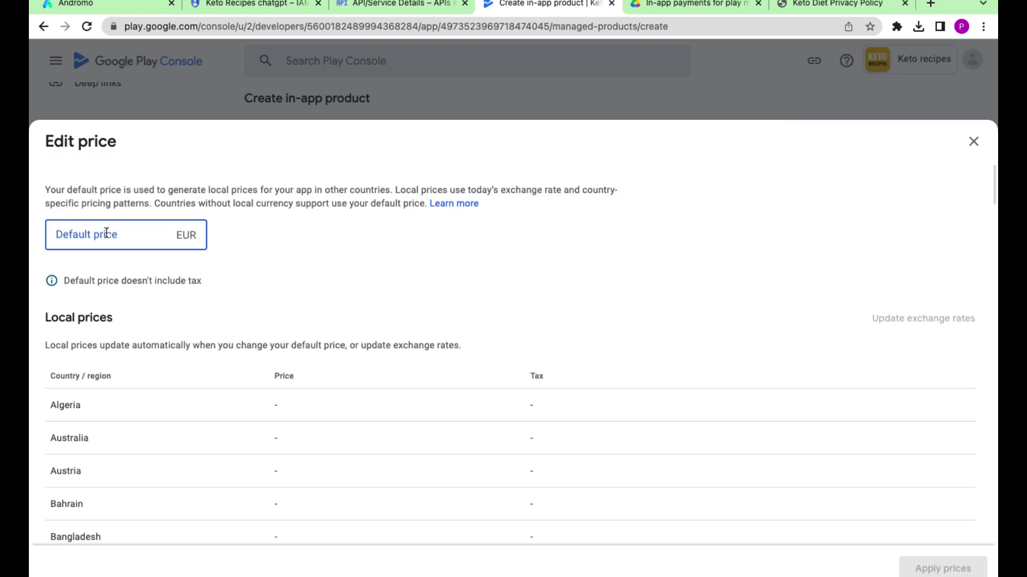
pyautogui.write('10')
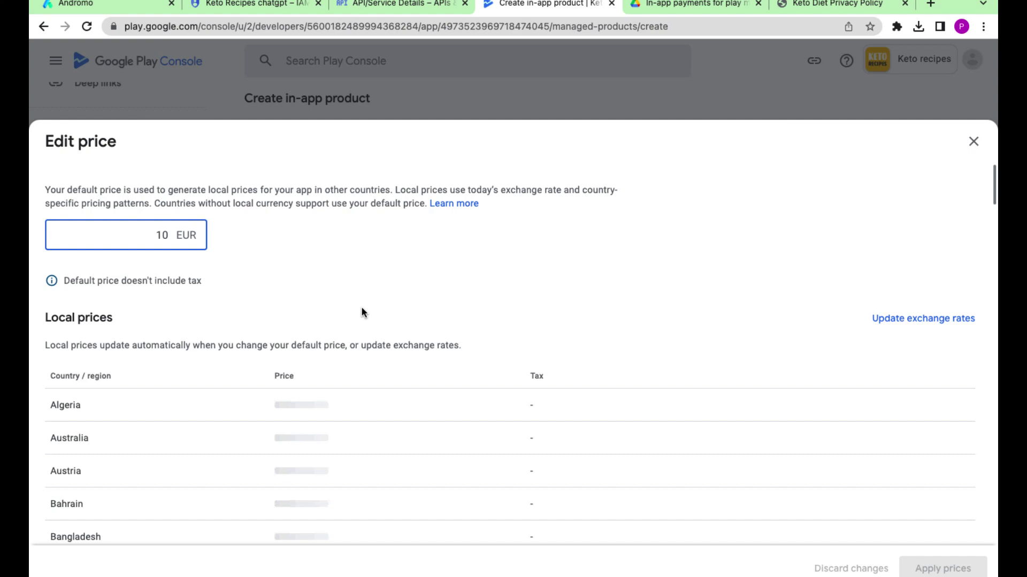
pyautogui.scroll(-3, 560, 335)
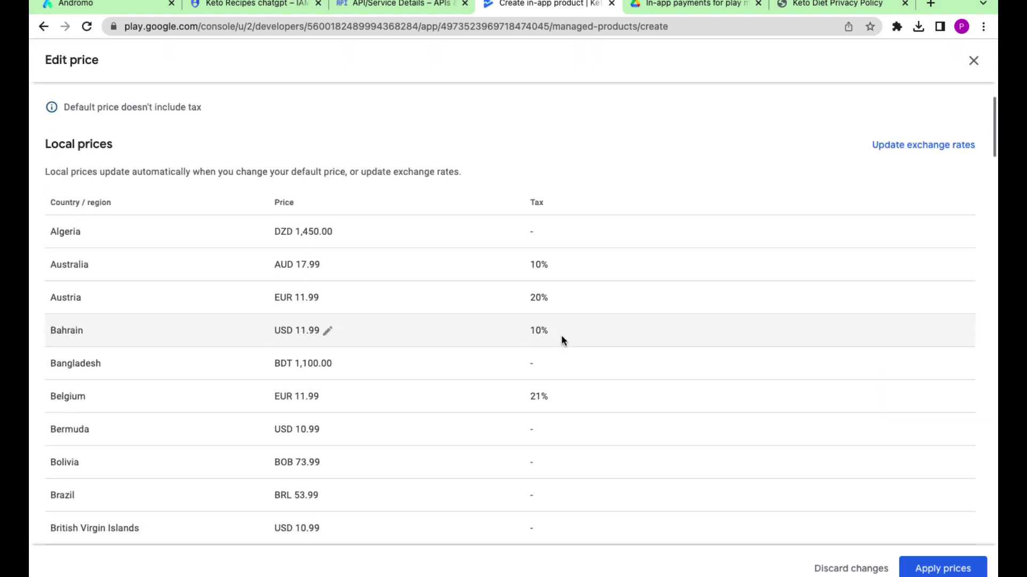
pyautogui.click(927, 573)
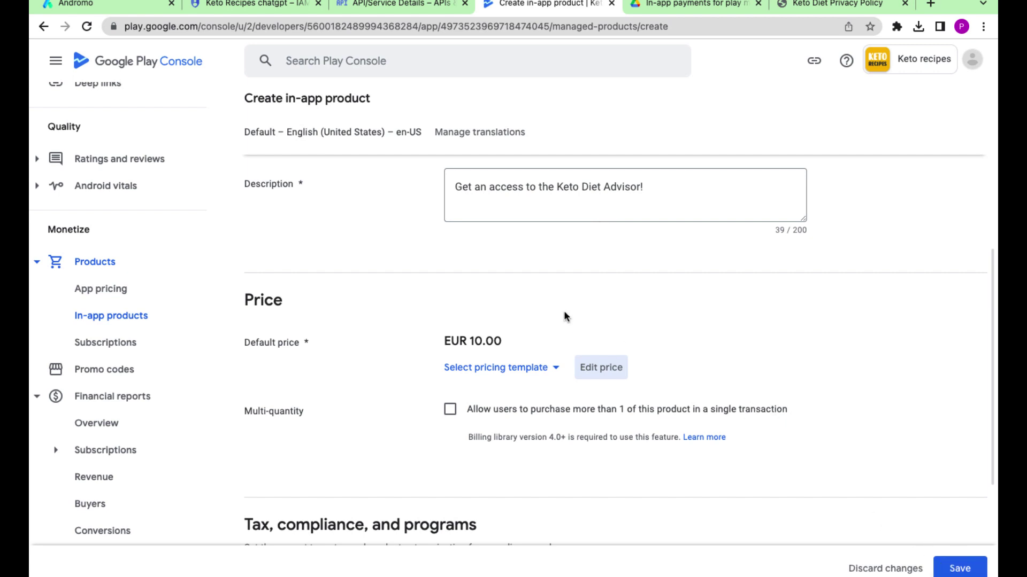
# - Save the Keto adviser in-app product and make it Active
pyautogui.scroll(7, 565, 316)
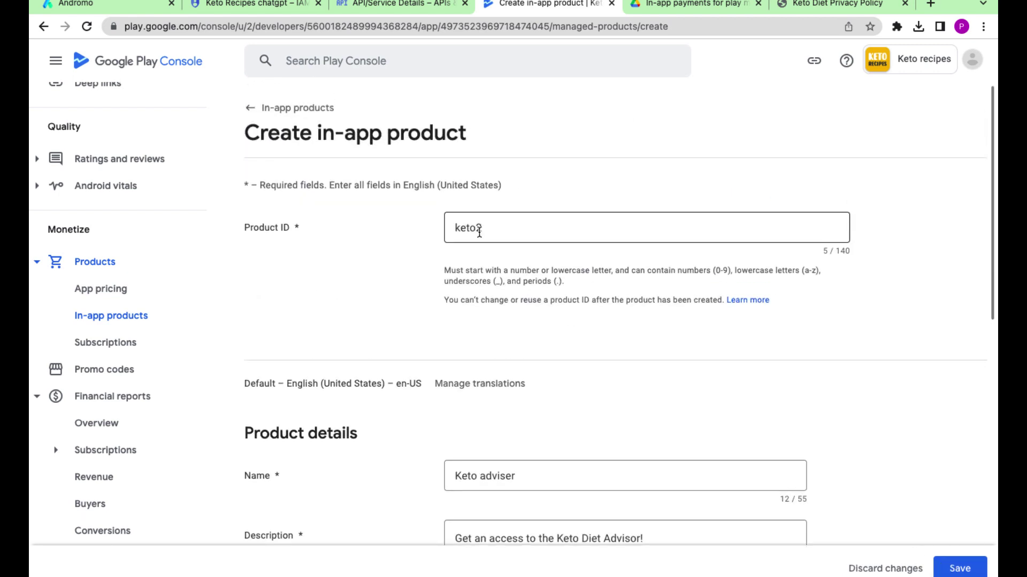
pyautogui.doubleClick(479, 230)
pyautogui.click(960, 569)
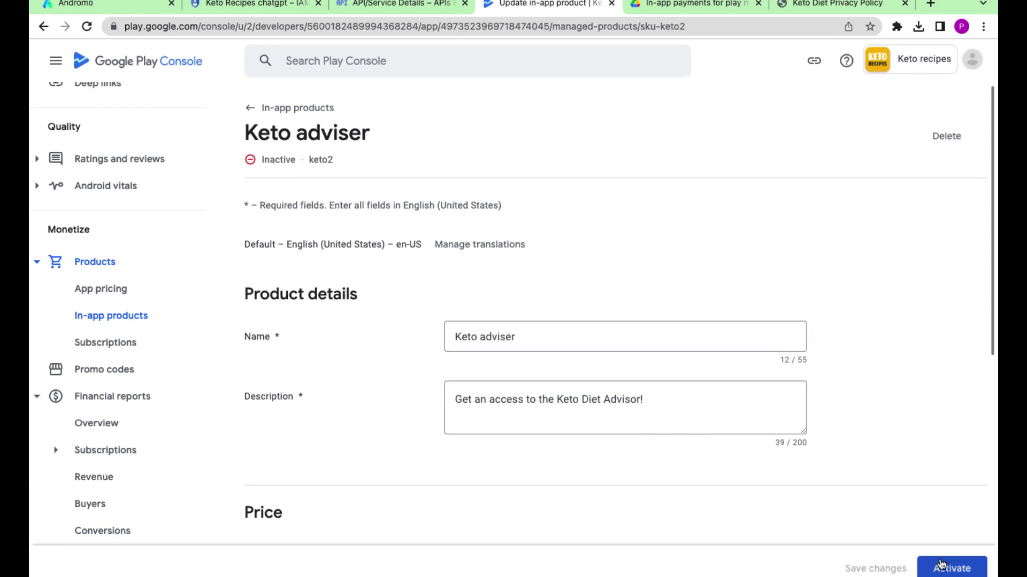
pyautogui.click(939, 568)
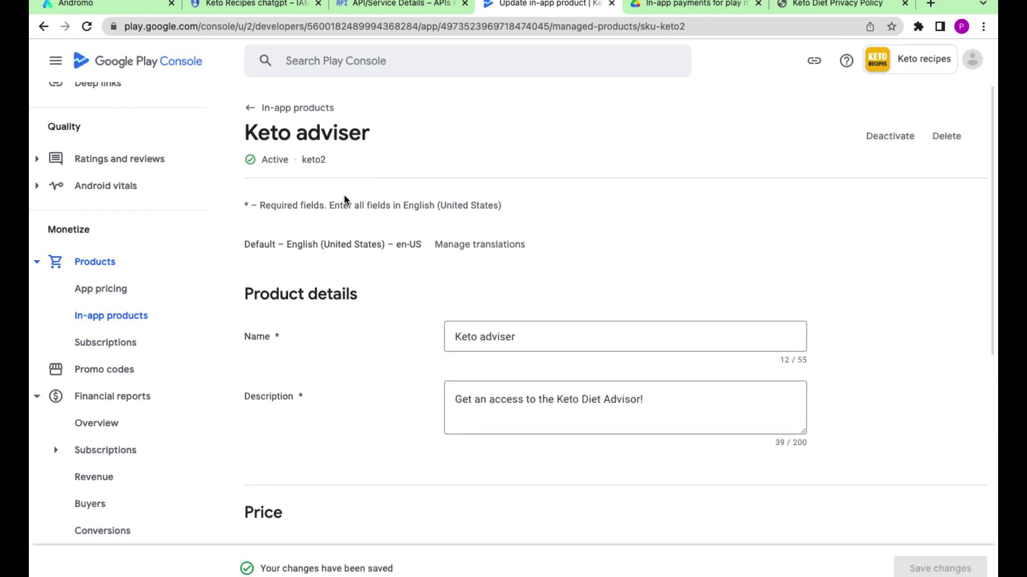
# - Copy the keto2 product ID and switch to the Andromo app builder
pyautogui.doubleClick(309, 160)
pyautogui.hotkey('ctrl', 'c')
pyautogui.click(310, 178)
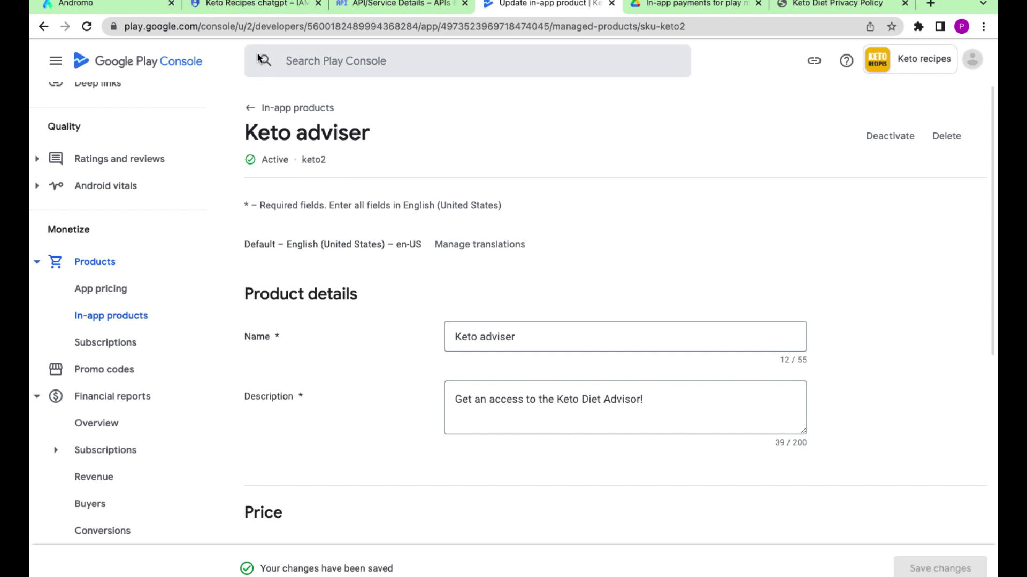
pyautogui.click(132, 7)
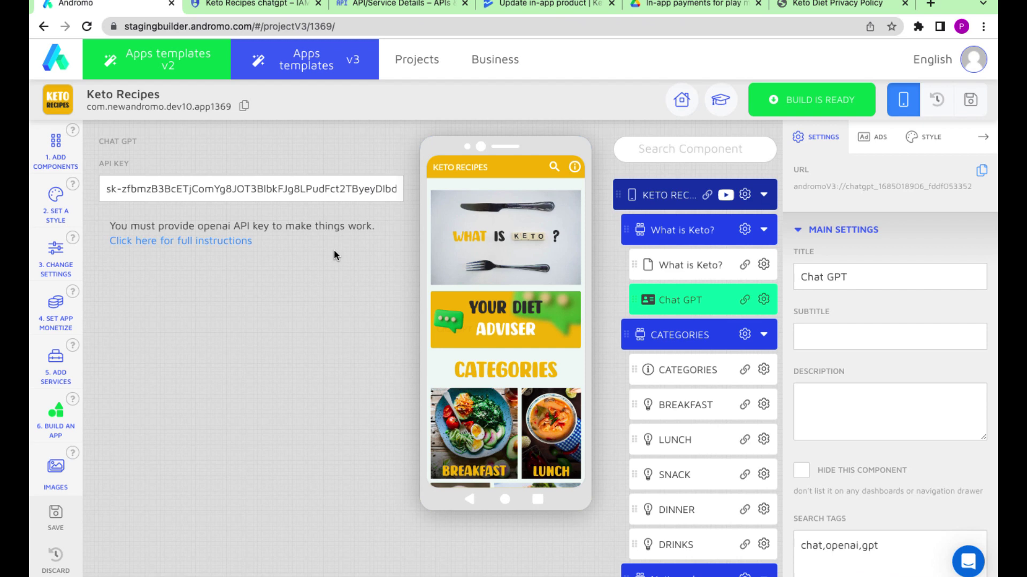
# - Enable in-app purchase on the Chat GPT component with Android purchase ID keto2, and save
pyautogui.click(678, 298)
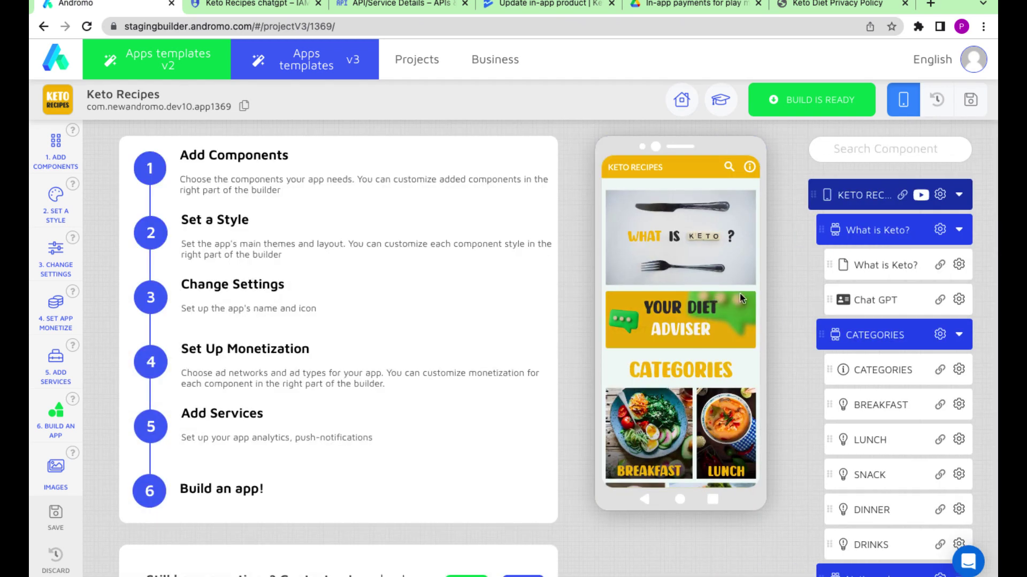
pyautogui.click(869, 299)
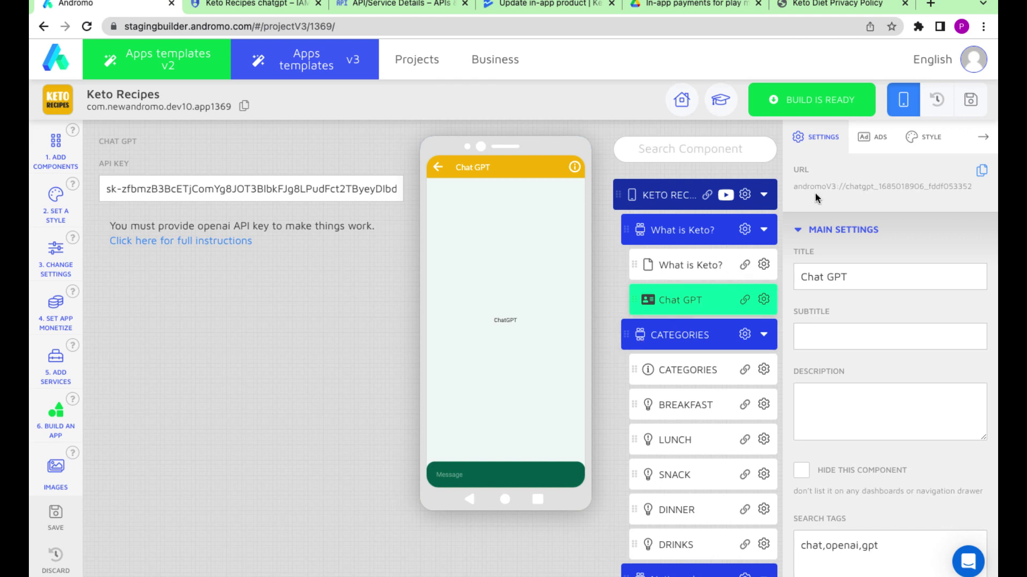
pyautogui.click(872, 146)
pyautogui.click(799, 250)
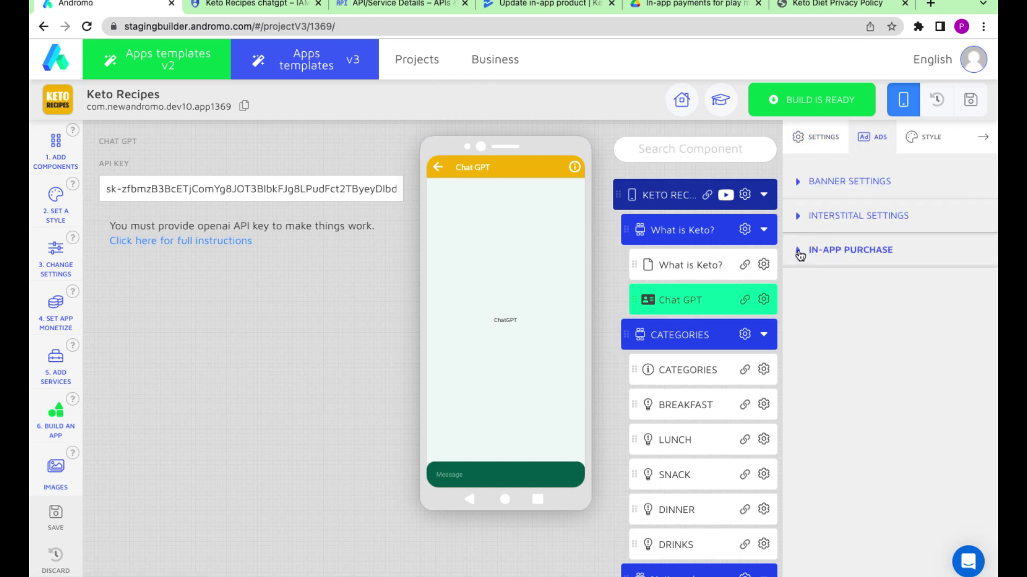
pyautogui.click(801, 277)
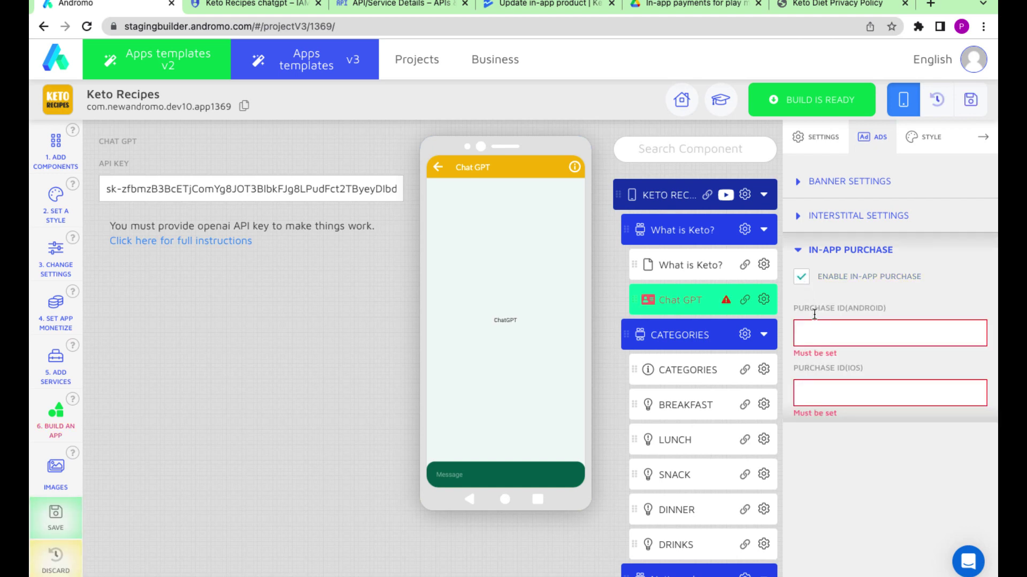
pyautogui.click(811, 336)
pyautogui.hotkey('ctrl', 'v')
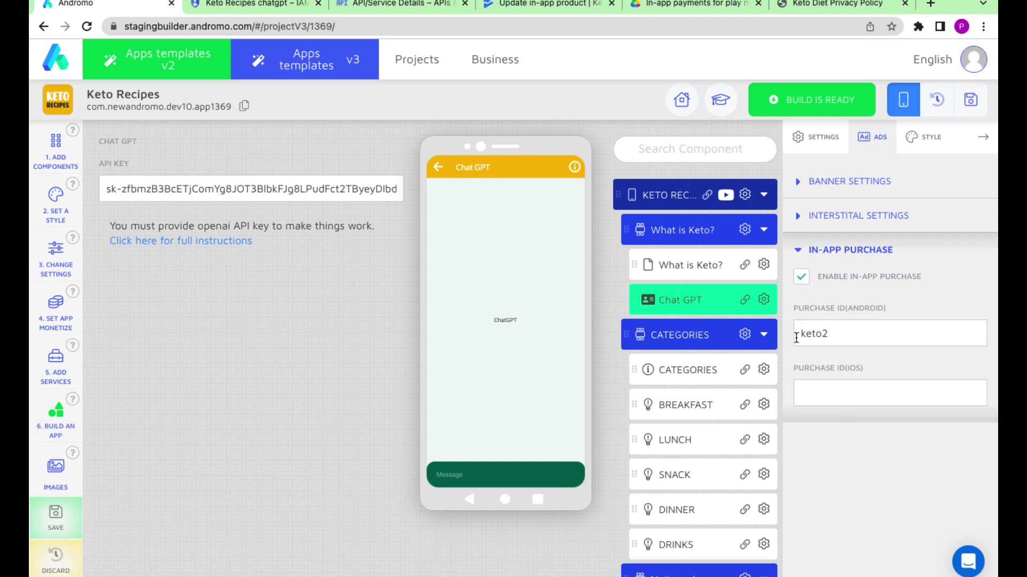
pyautogui.click(971, 101)
pyautogui.click(481, 332)
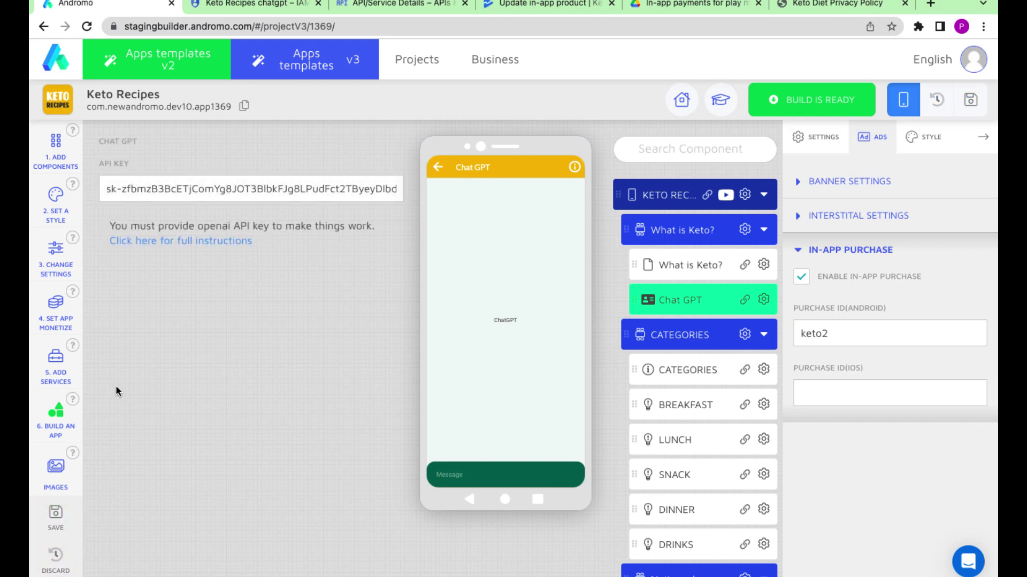
# - Start a Google Bundle build of the app and go back to Play Console
pyautogui.click(55, 418)
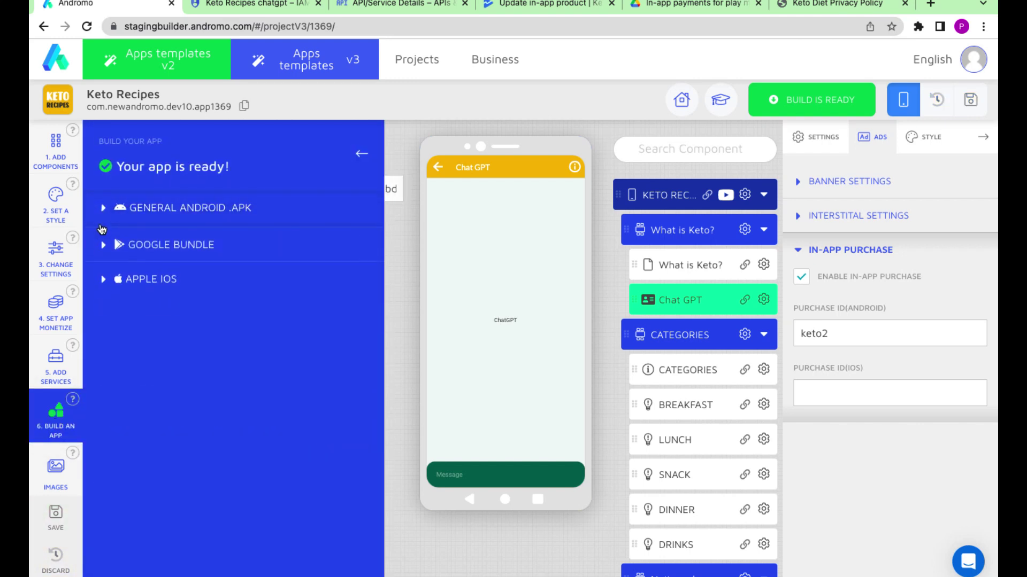
pyautogui.click(101, 230)
pyautogui.click(161, 322)
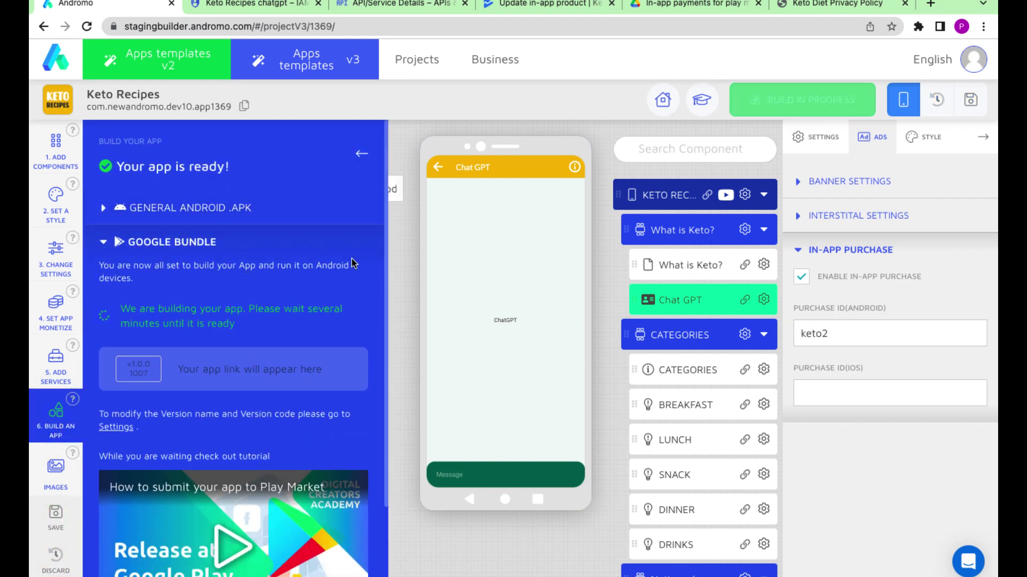
pyautogui.click(511, 18)
# - Open the Keto recipes app's Production release page from the Release sidebar
pyautogui.click(249, 107)
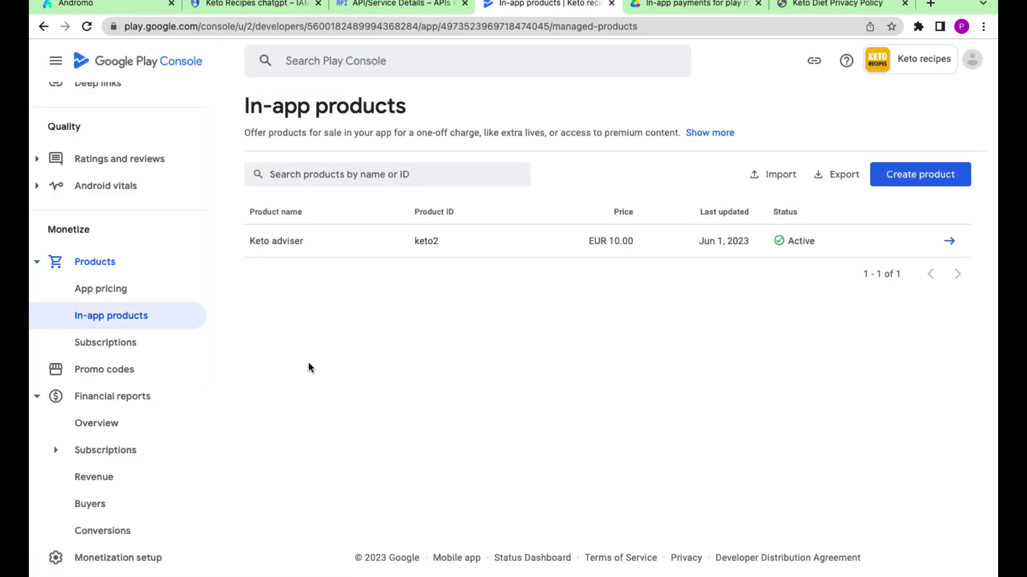
pyautogui.scroll(10, 107, 273)
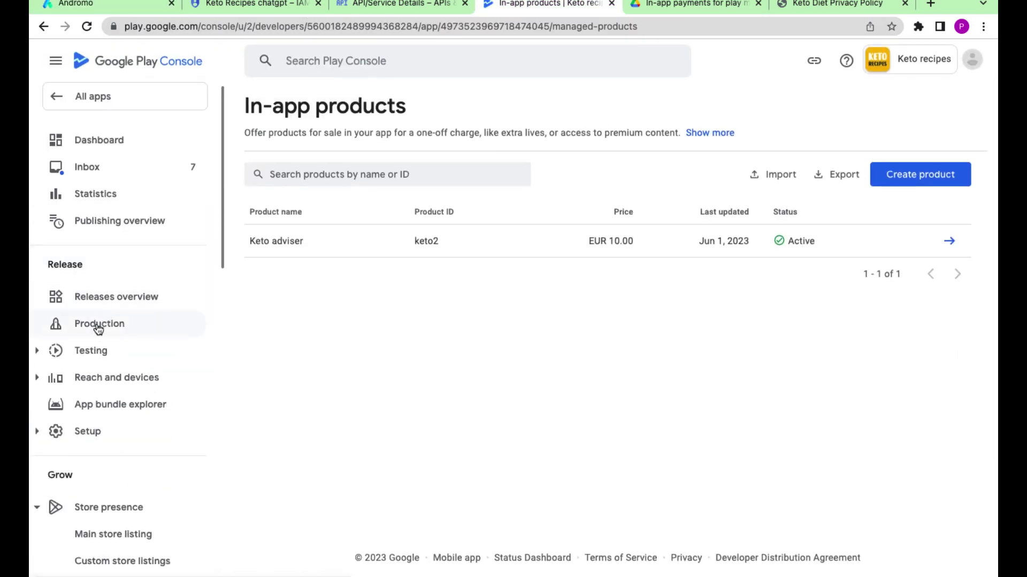
pyautogui.click(98, 325)
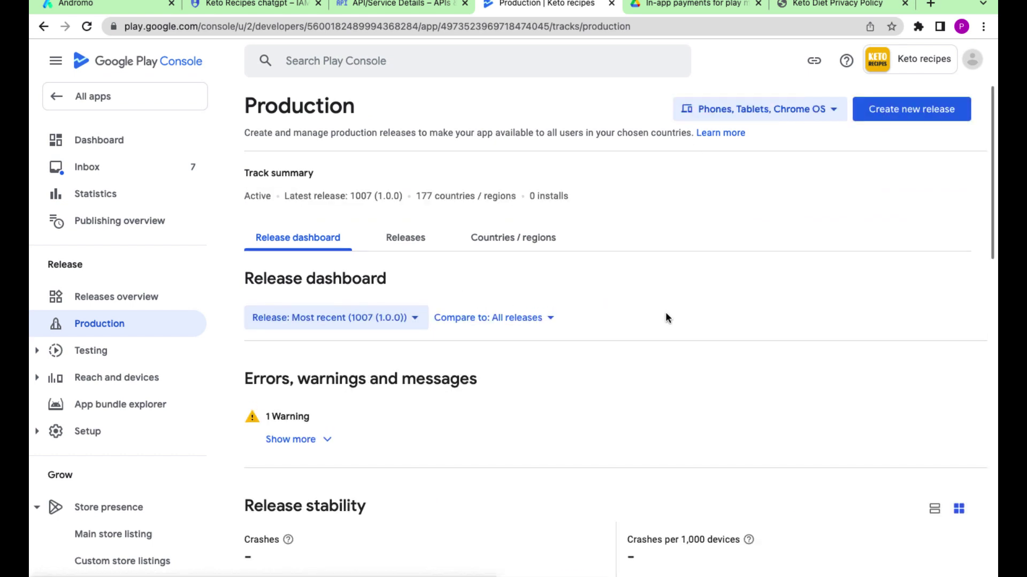
pyautogui.scroll(-8, 667, 316)
pyautogui.scroll(8, 667, 318)
pyautogui.scroll(1, 666, 317)
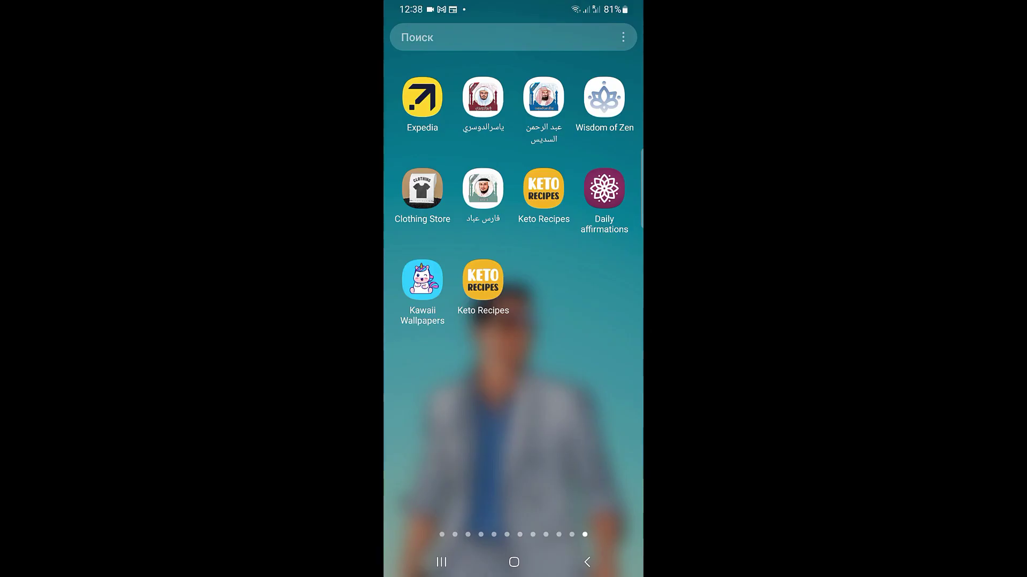
# - Launch Keto Recipes, open Your Diet Adviser, choose the 10,49 £ price and accept Google Play's terms
pyautogui.click(483, 279)
pyautogui.scroll(-5, 514, 289)
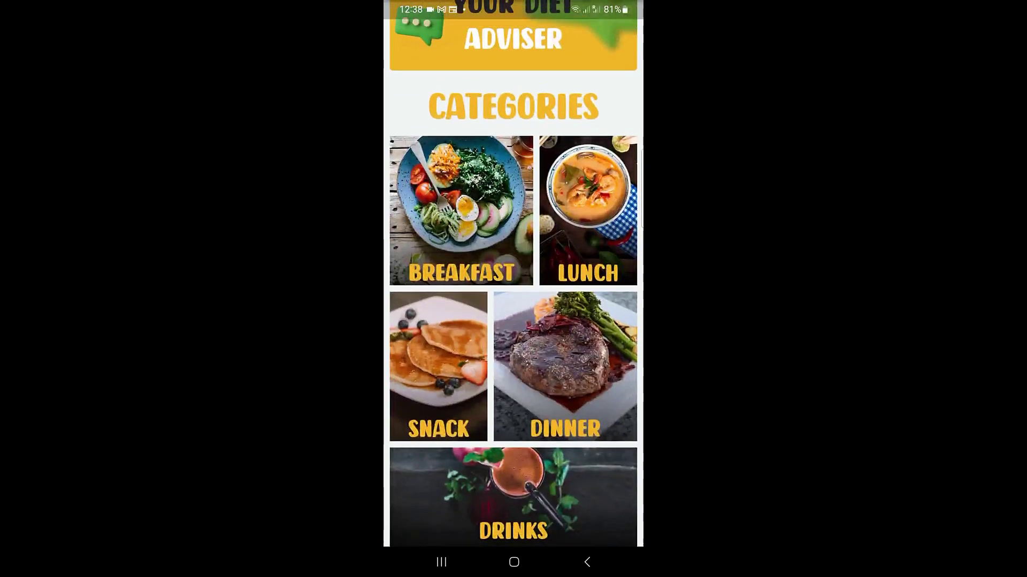
pyautogui.scroll(5, 513, 289)
pyautogui.click(513, 287)
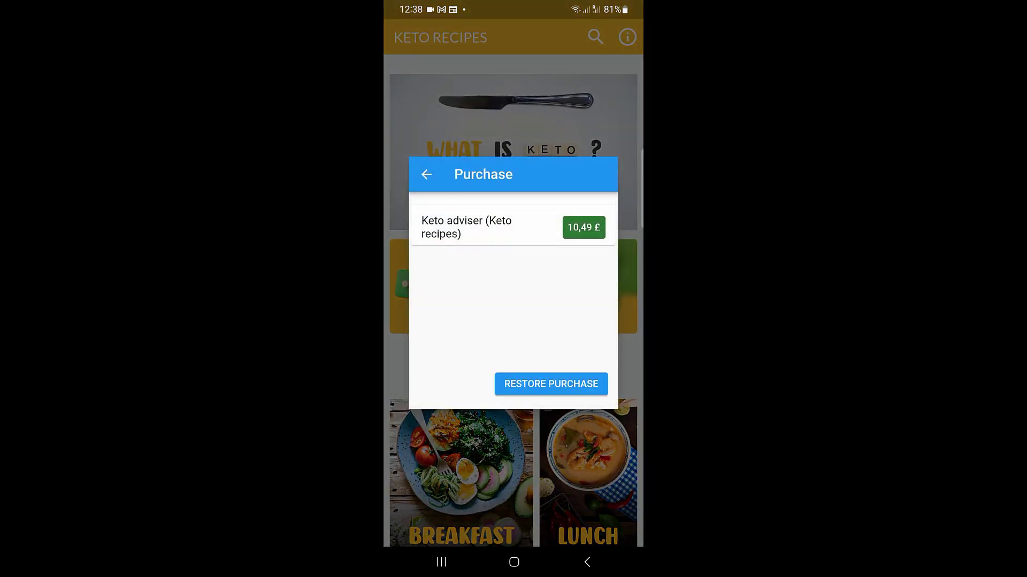
pyautogui.click(583, 227)
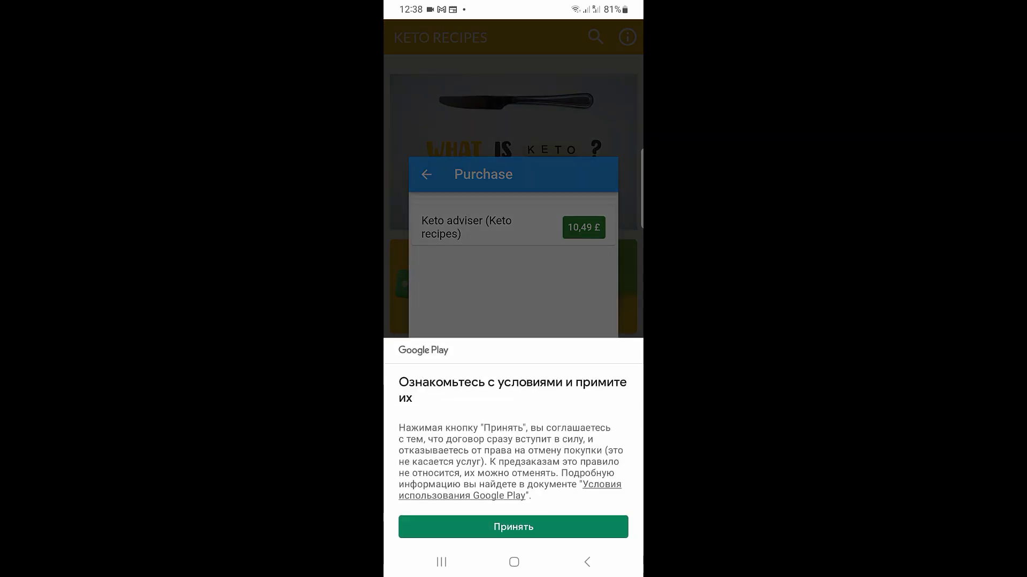
pyautogui.click(513, 527)
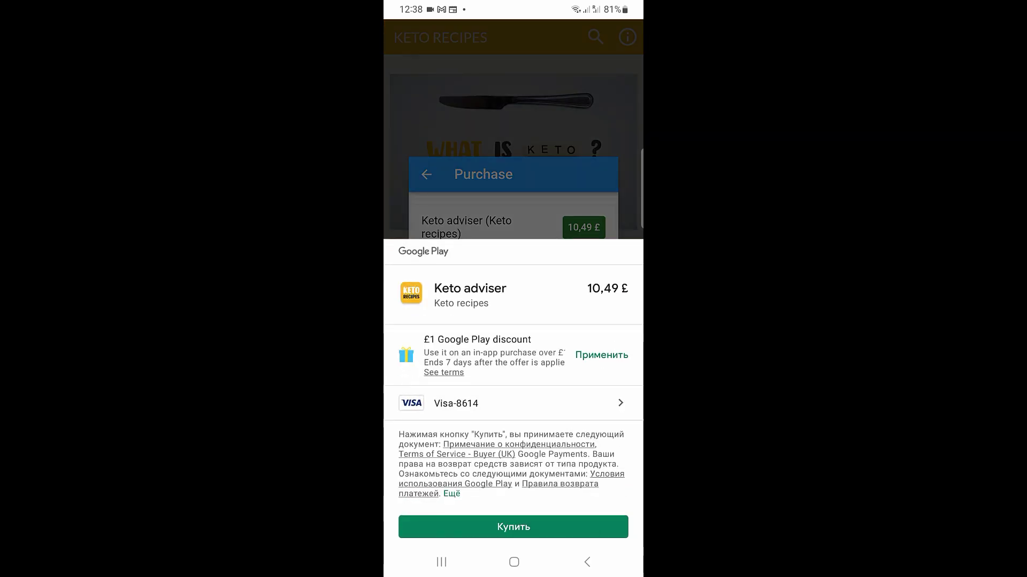